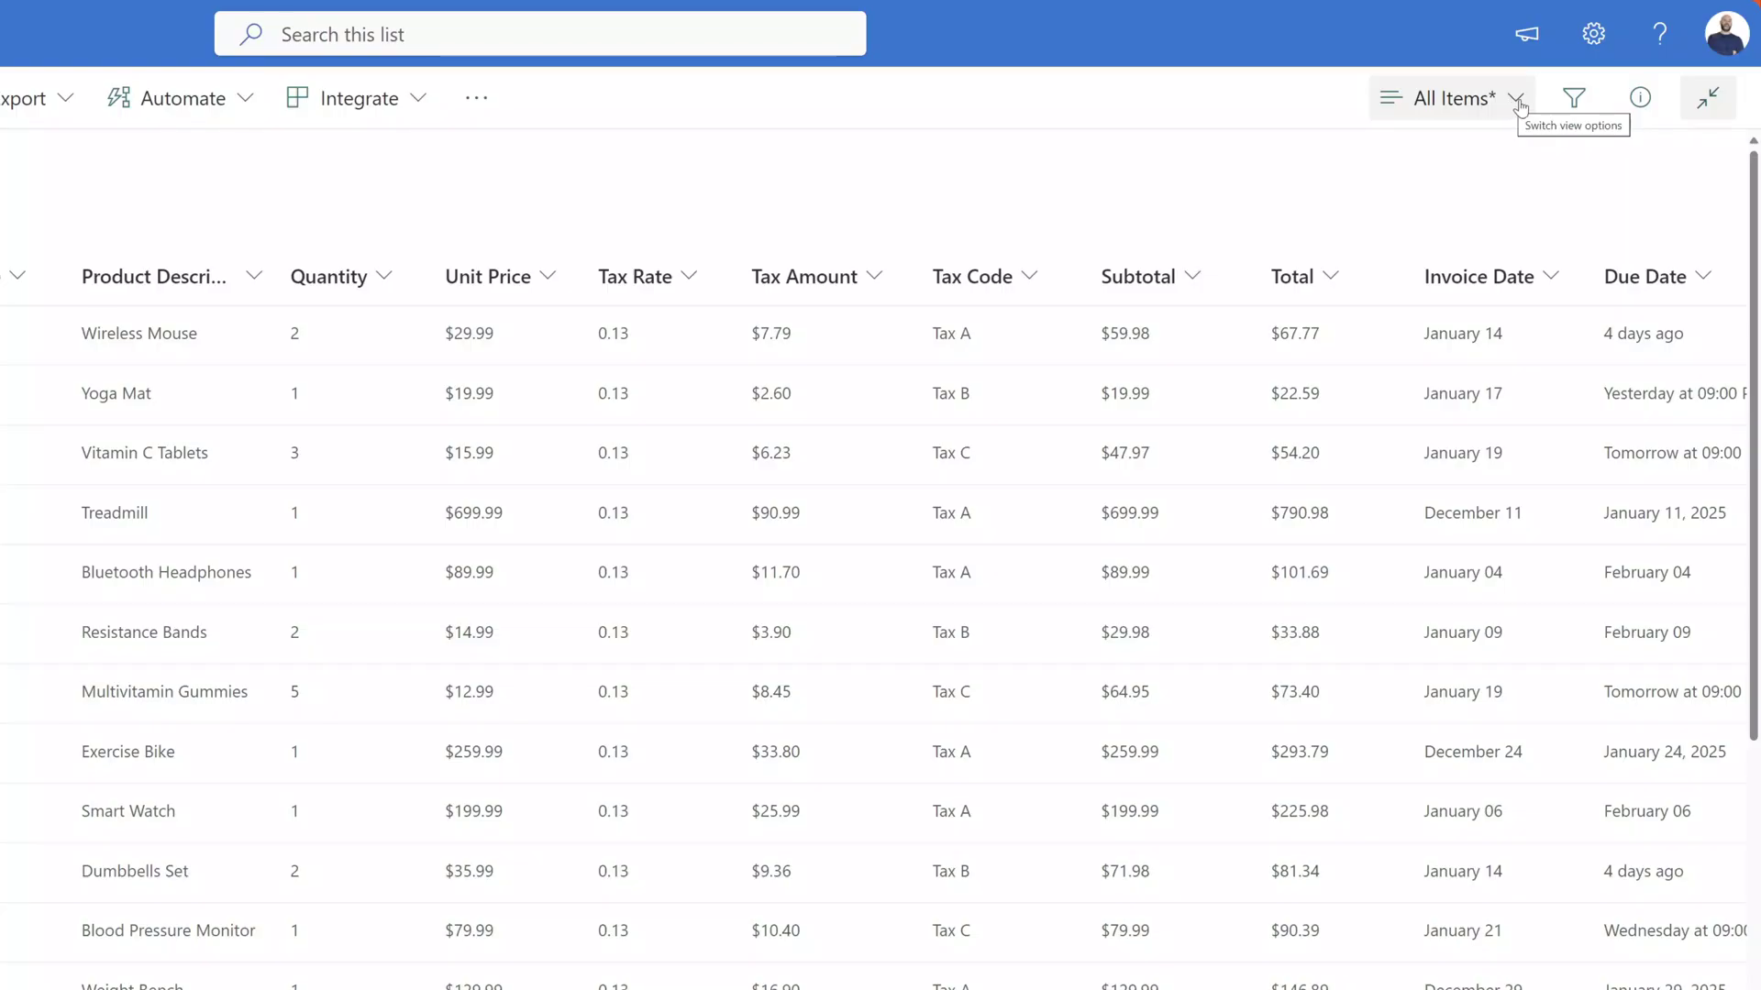
- Display the Sales Data list in the Compact List layout, then in the Gallery layout
left_click(1517, 101)
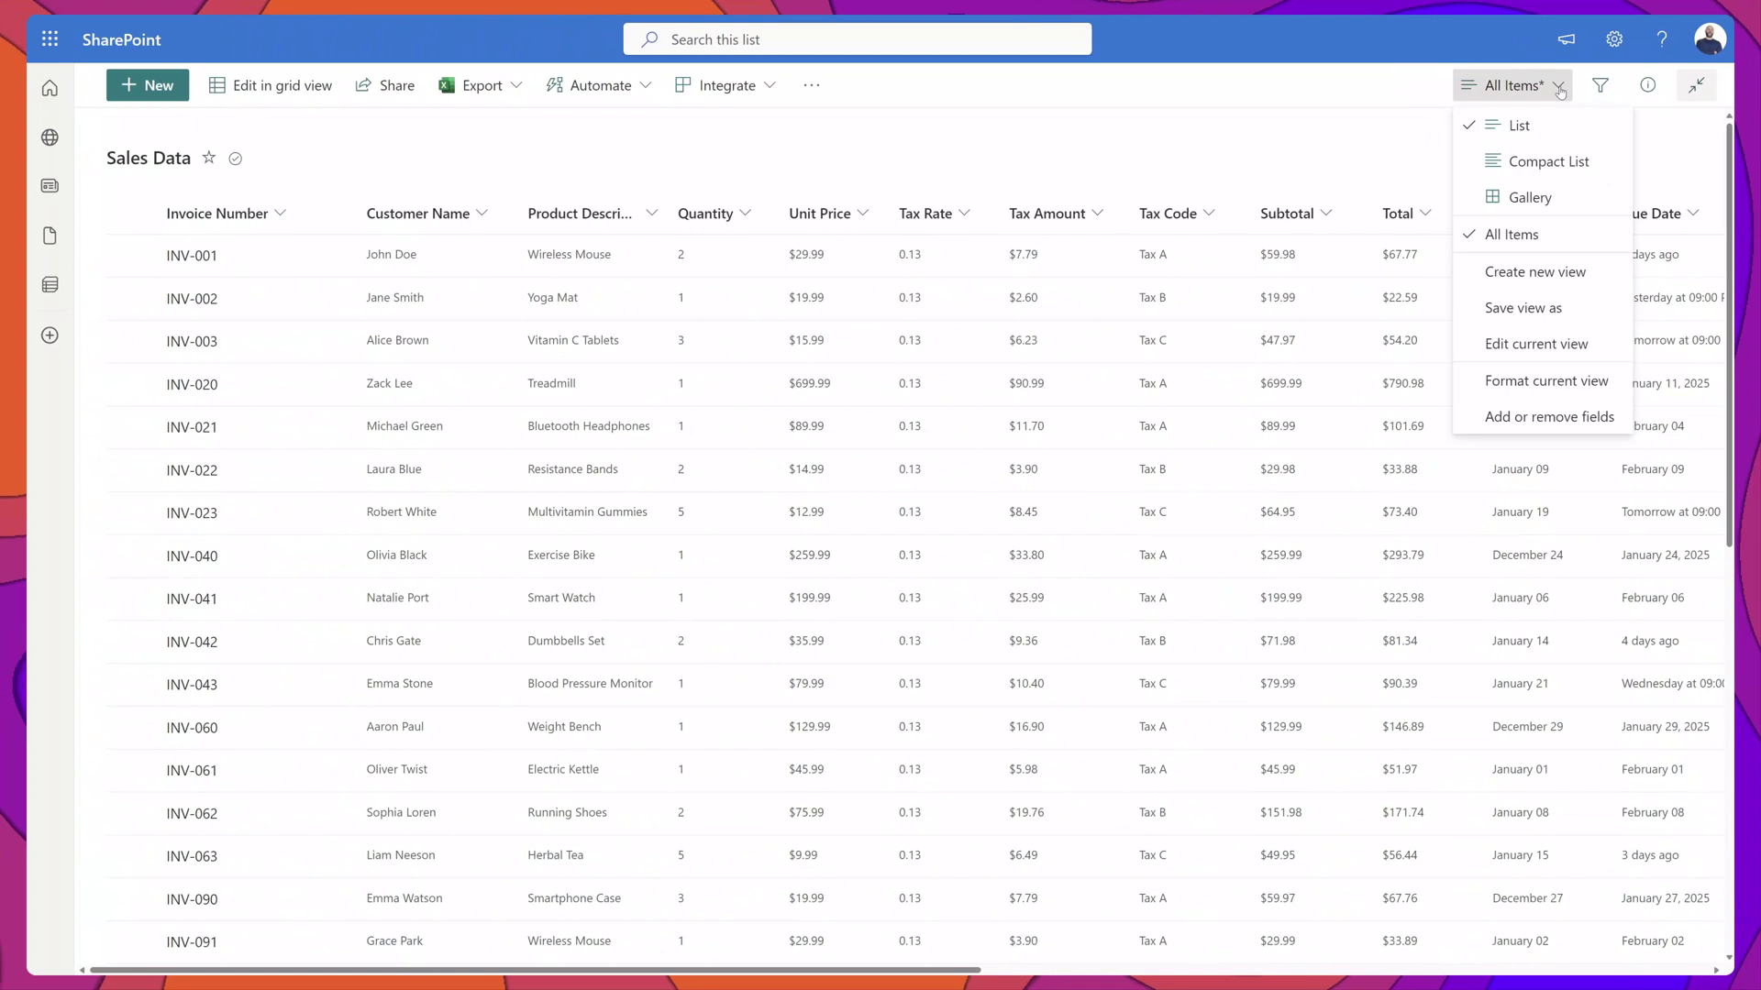
left_click(1547, 162)
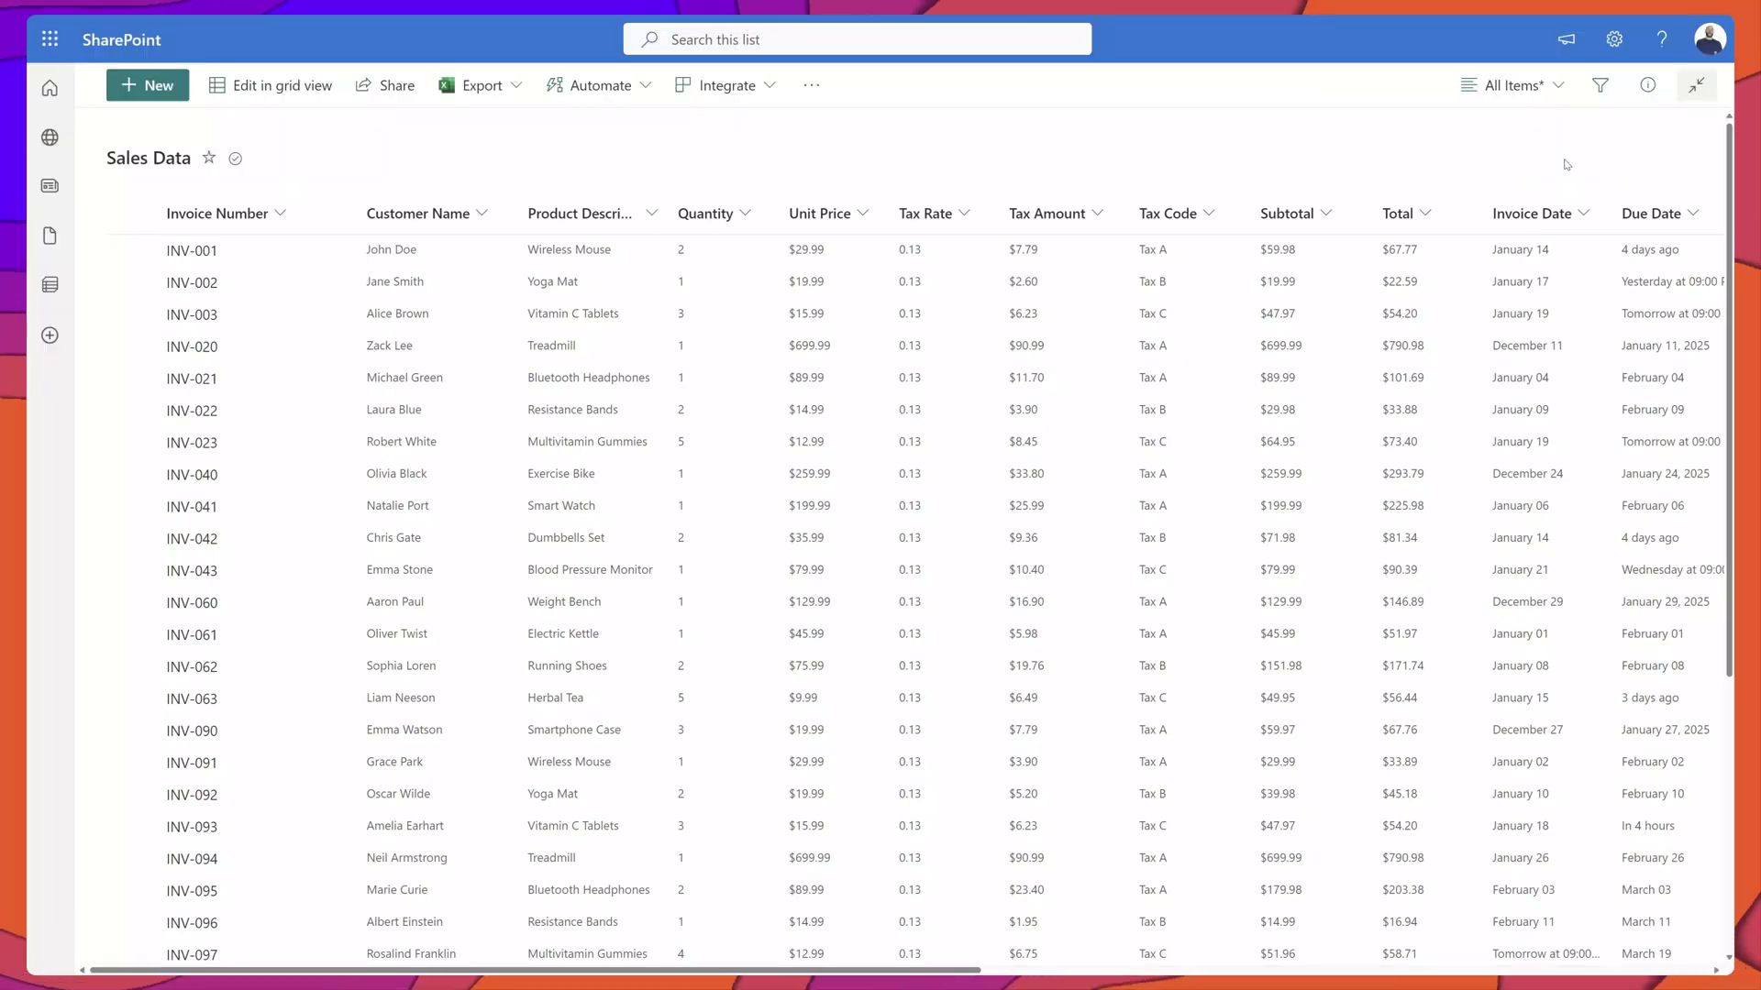
left_click(1558, 88)
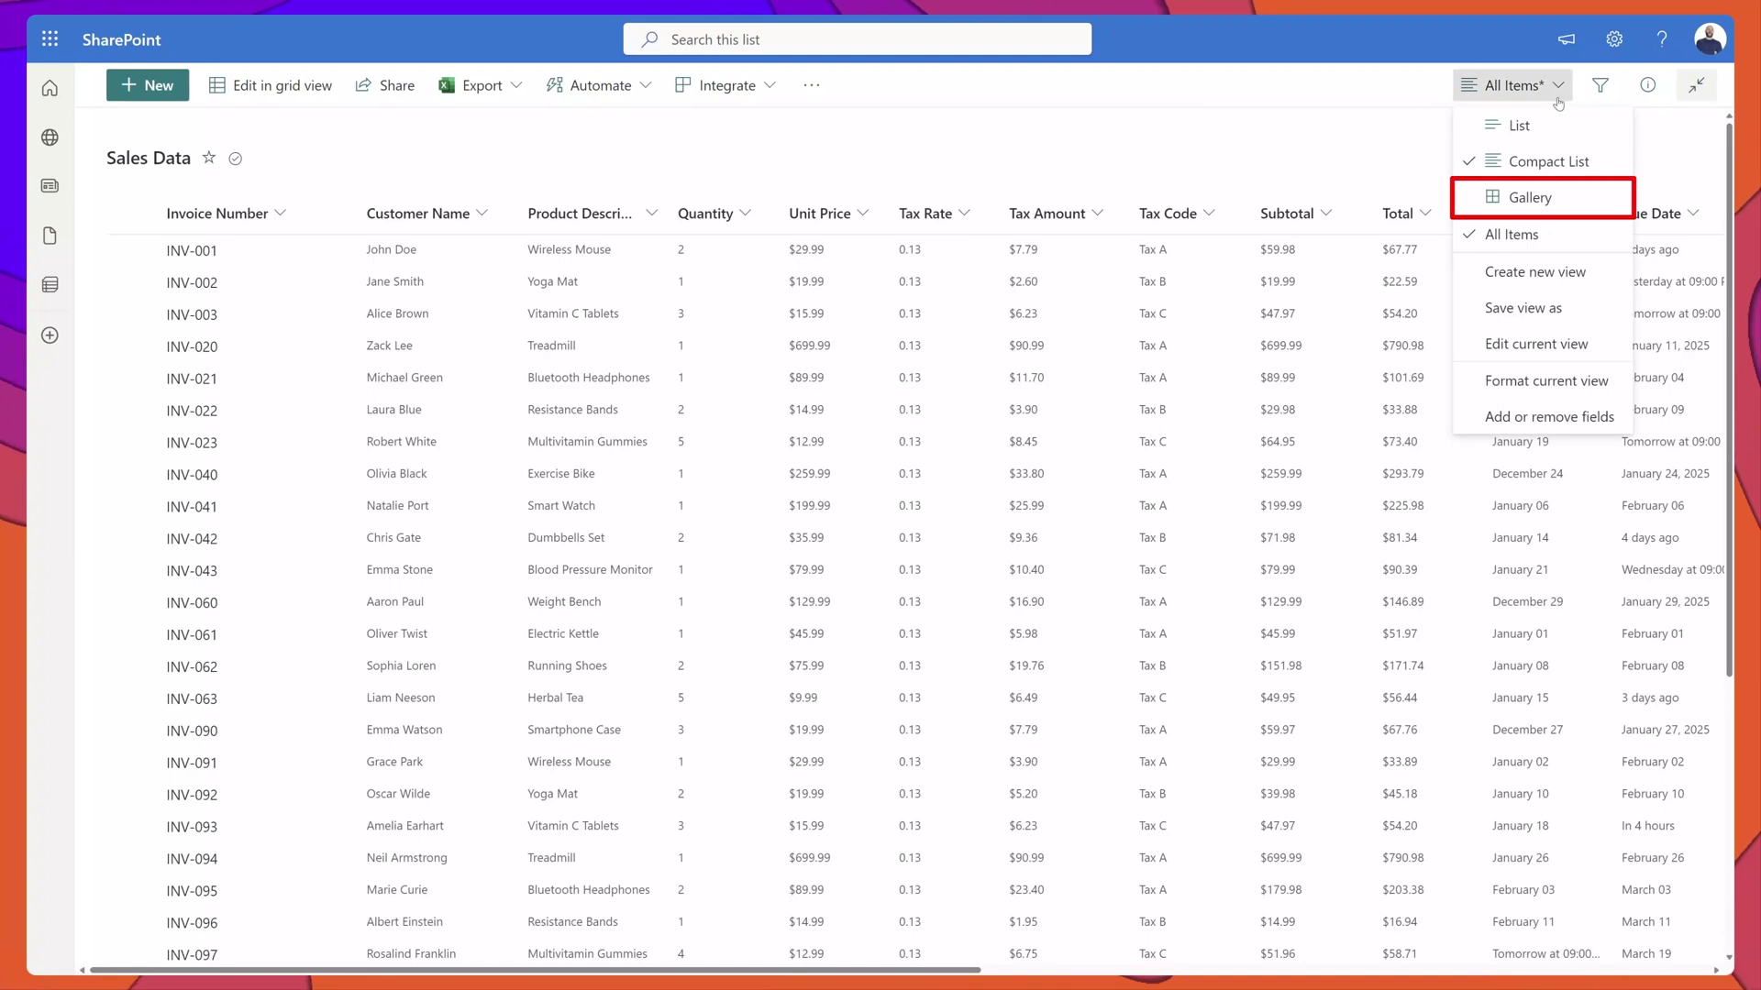
left_click(1549, 198)
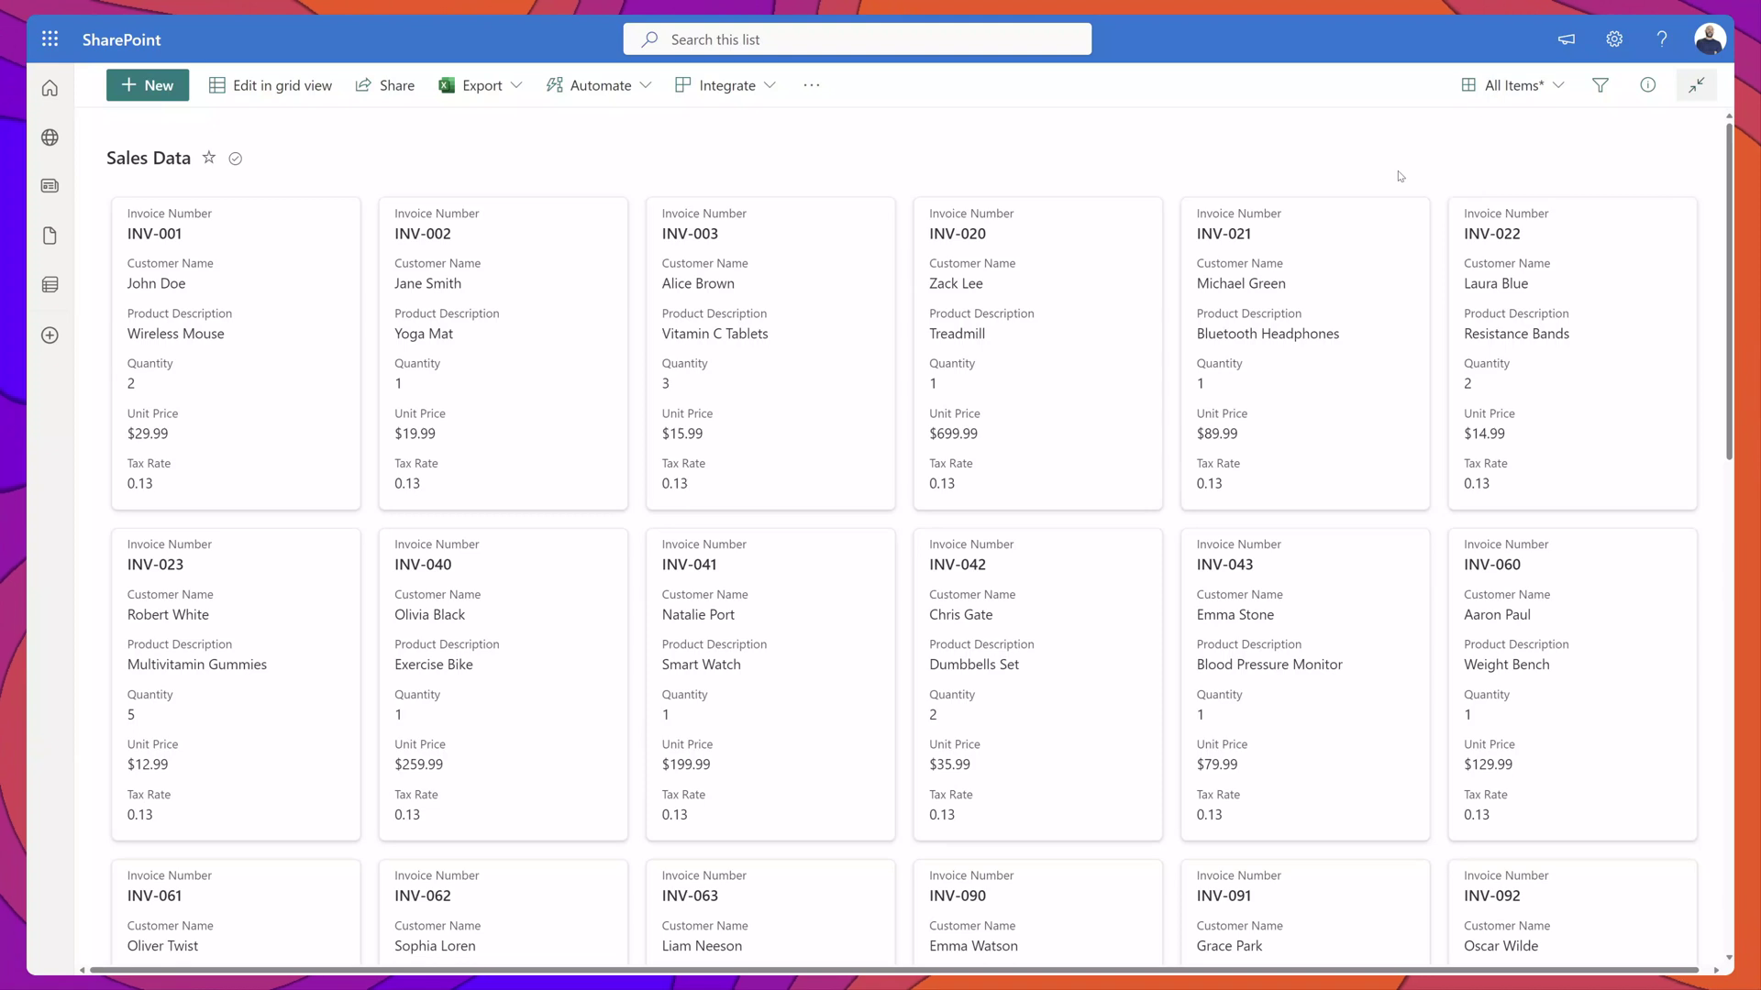
left_click(784, 318)
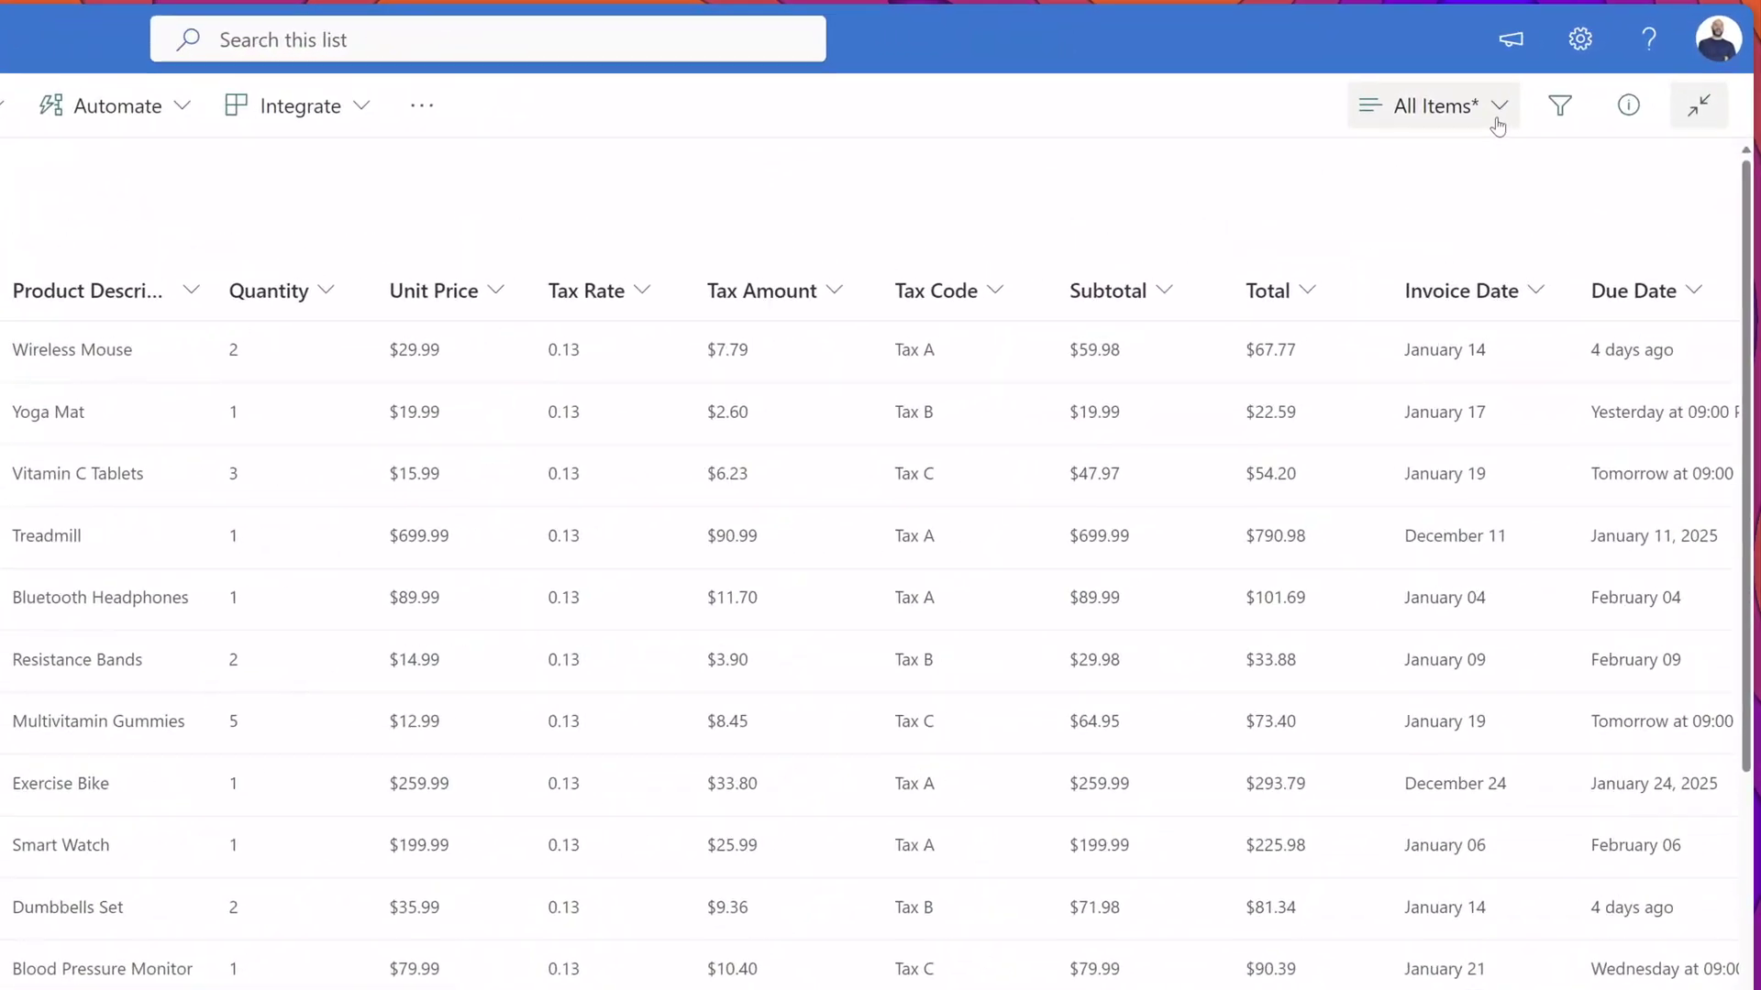
- Create a non-public list view named "Electronics Sales" for the Sales Data list
left_click(1476, 134)
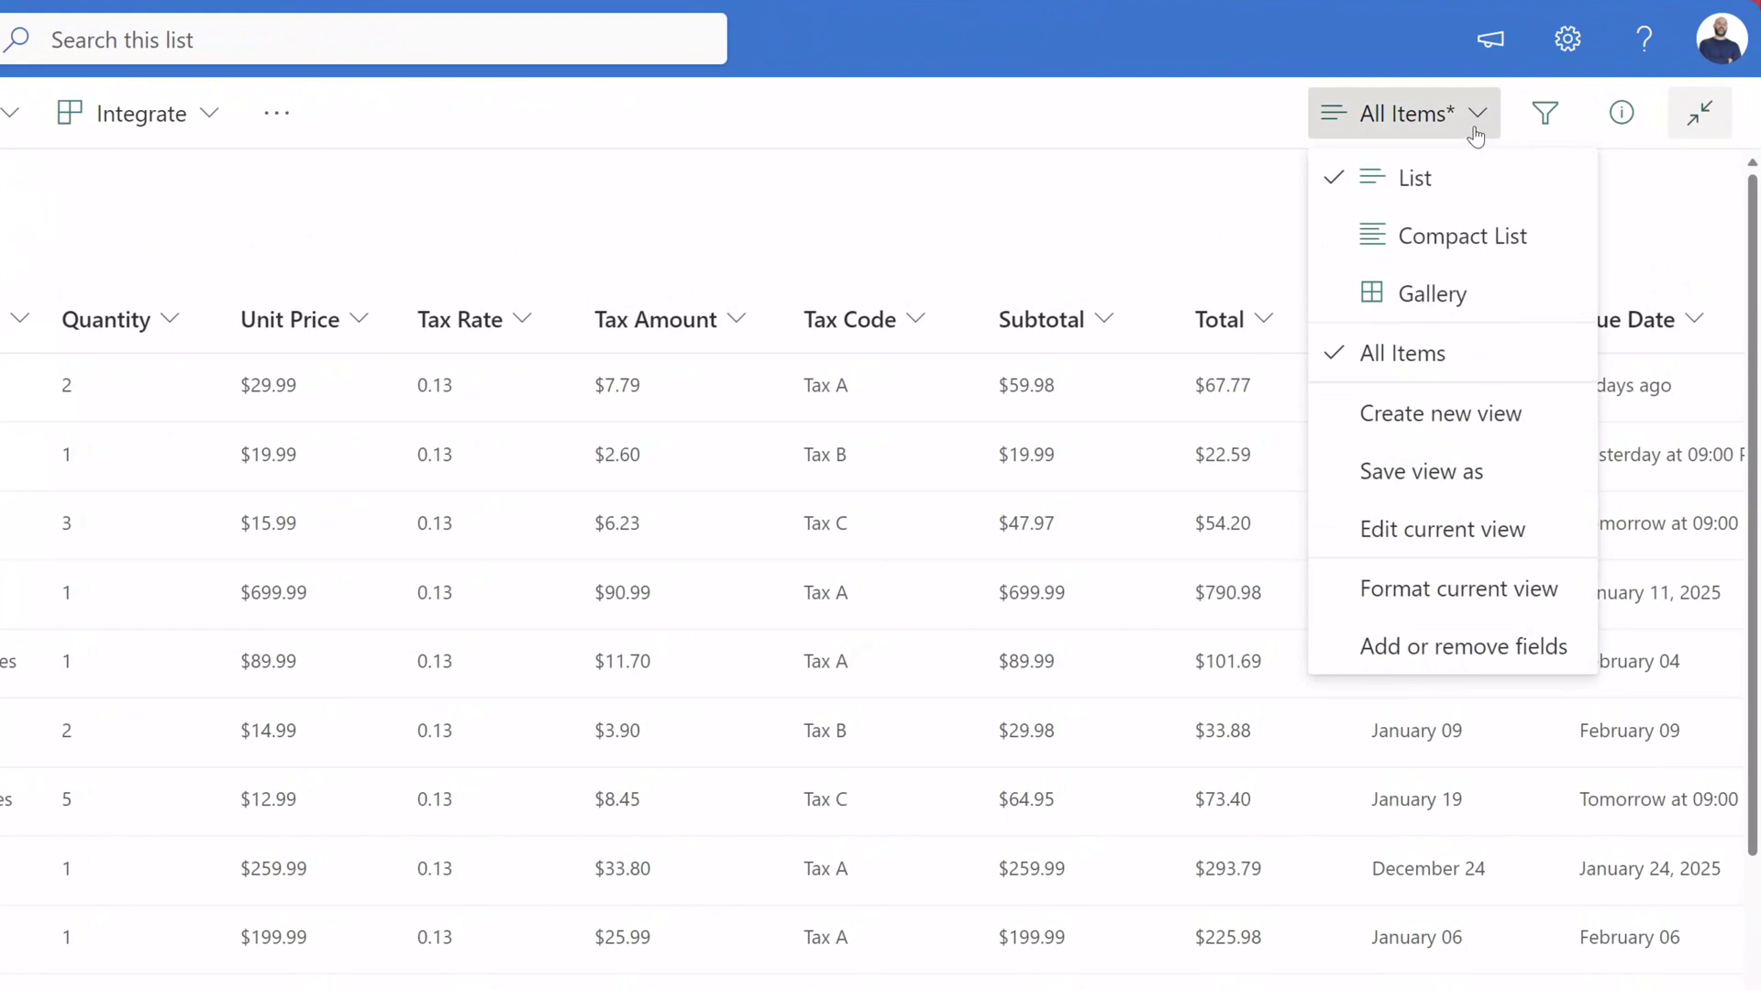
left_click(1518, 424)
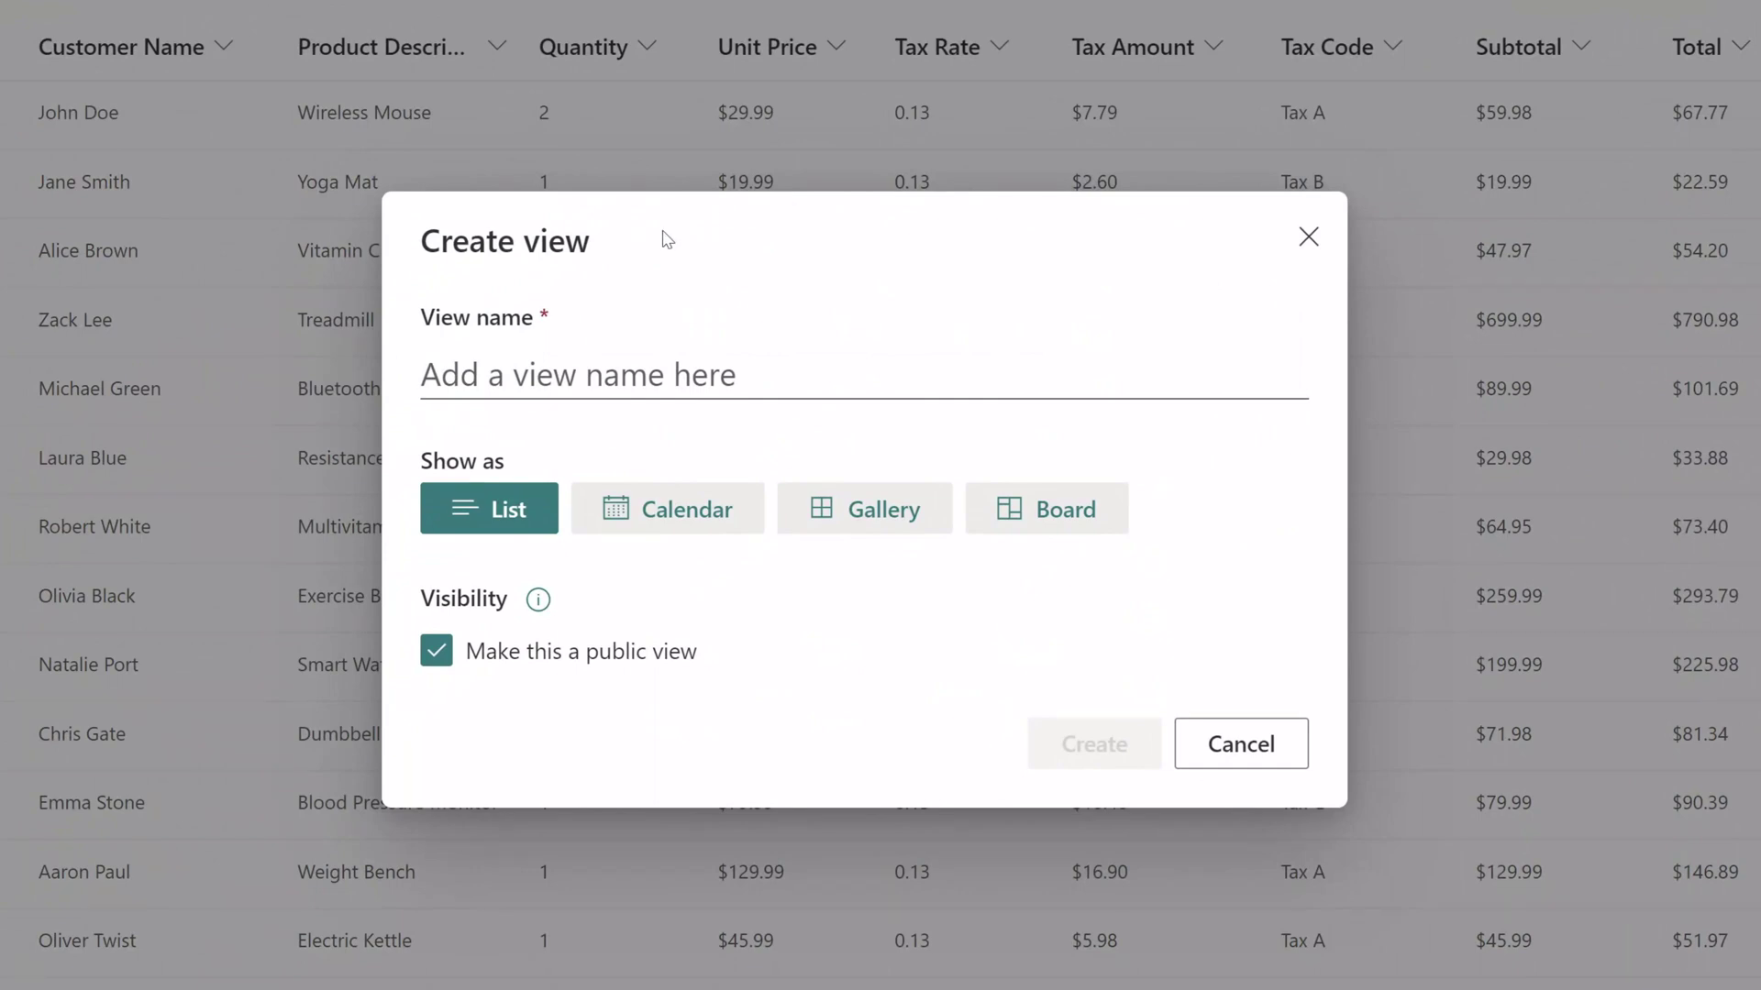
type("Electronics Sales")
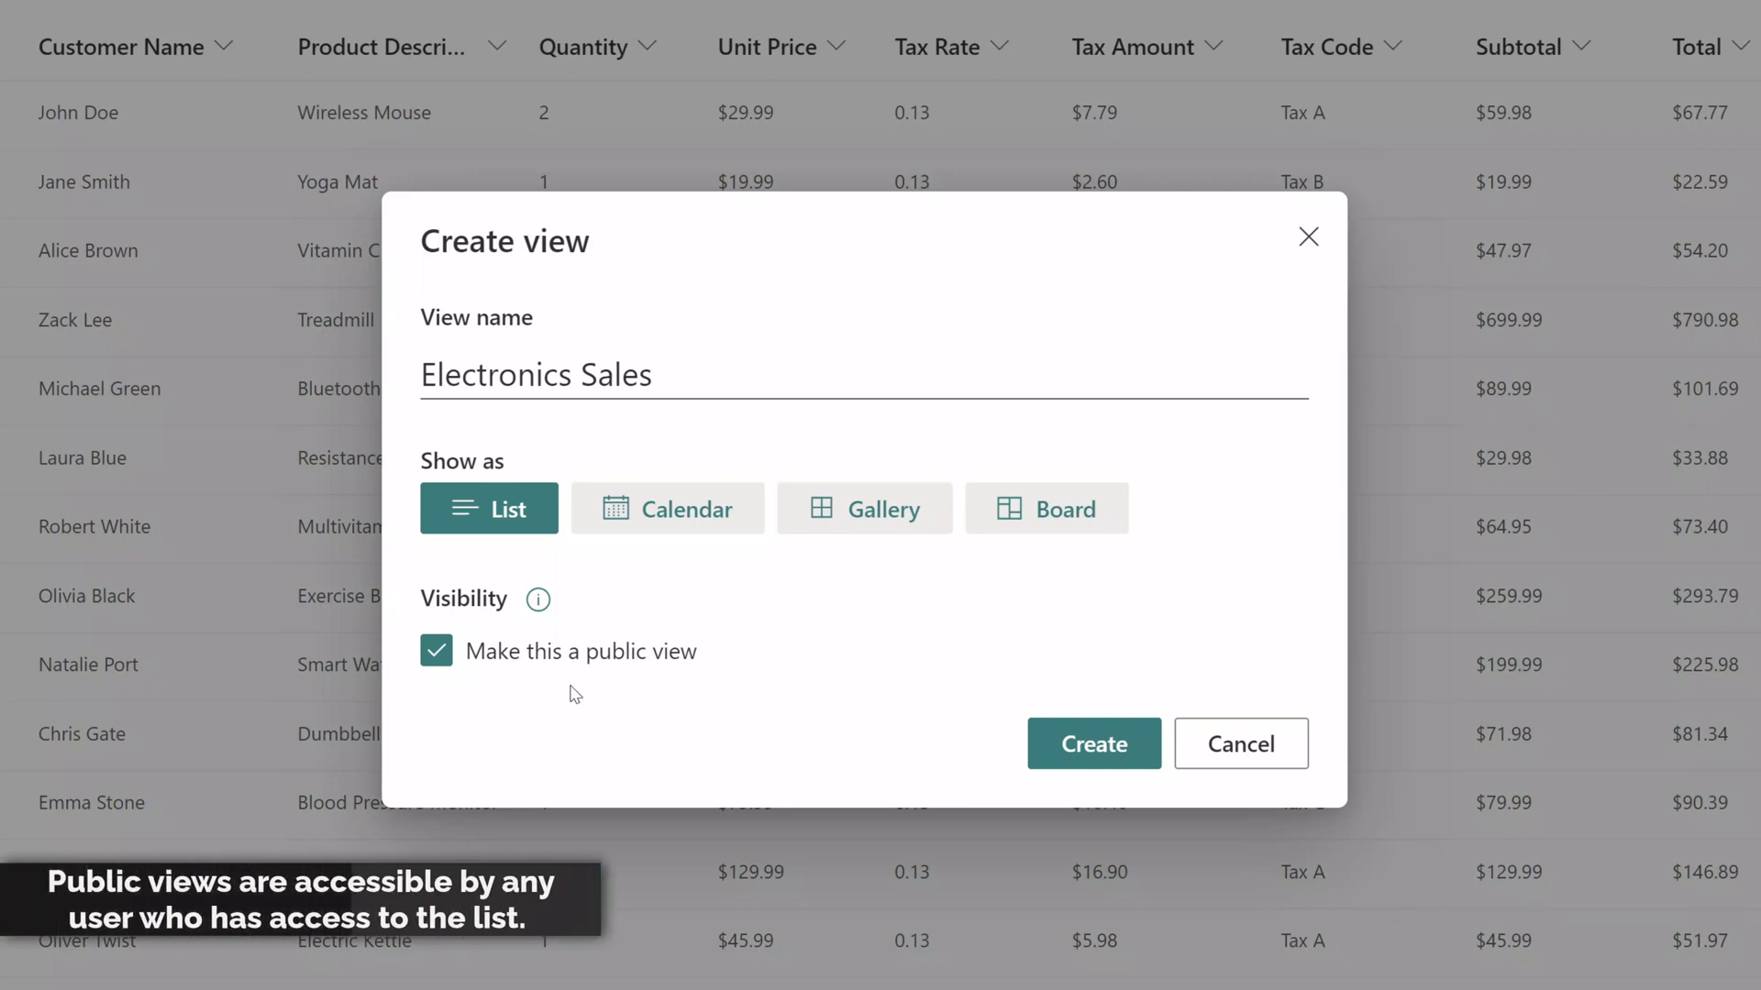
left_click(550, 655)
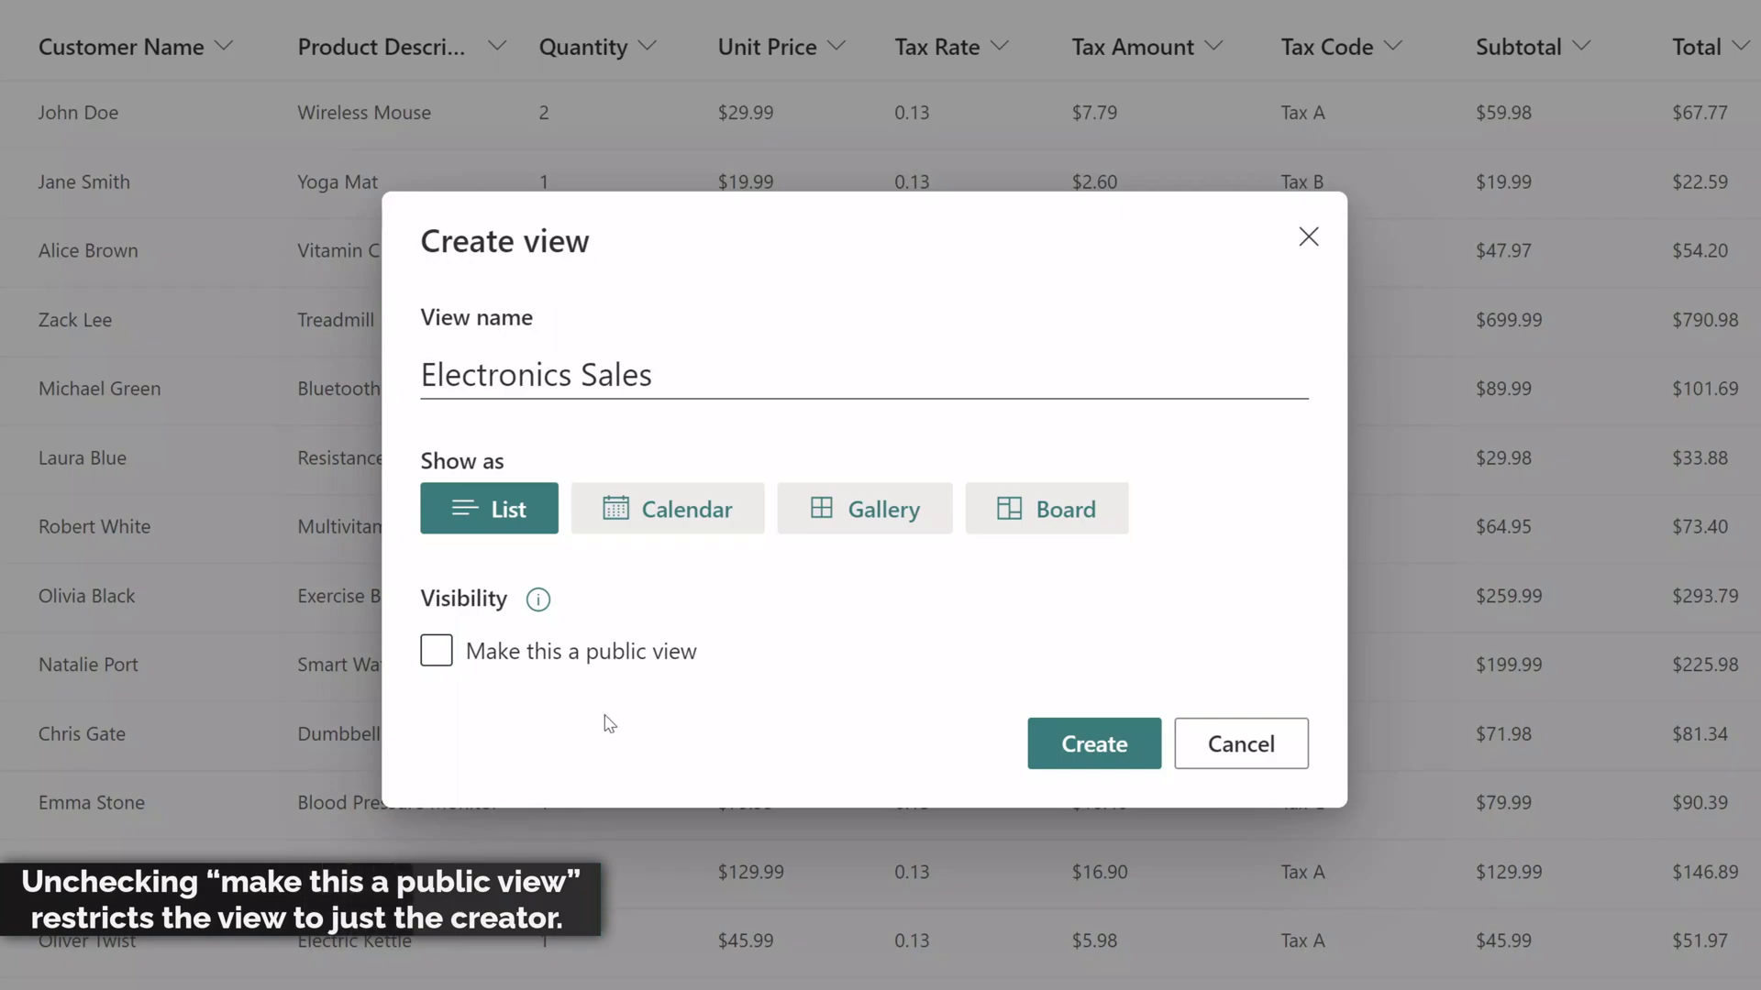
left_click(1065, 756)
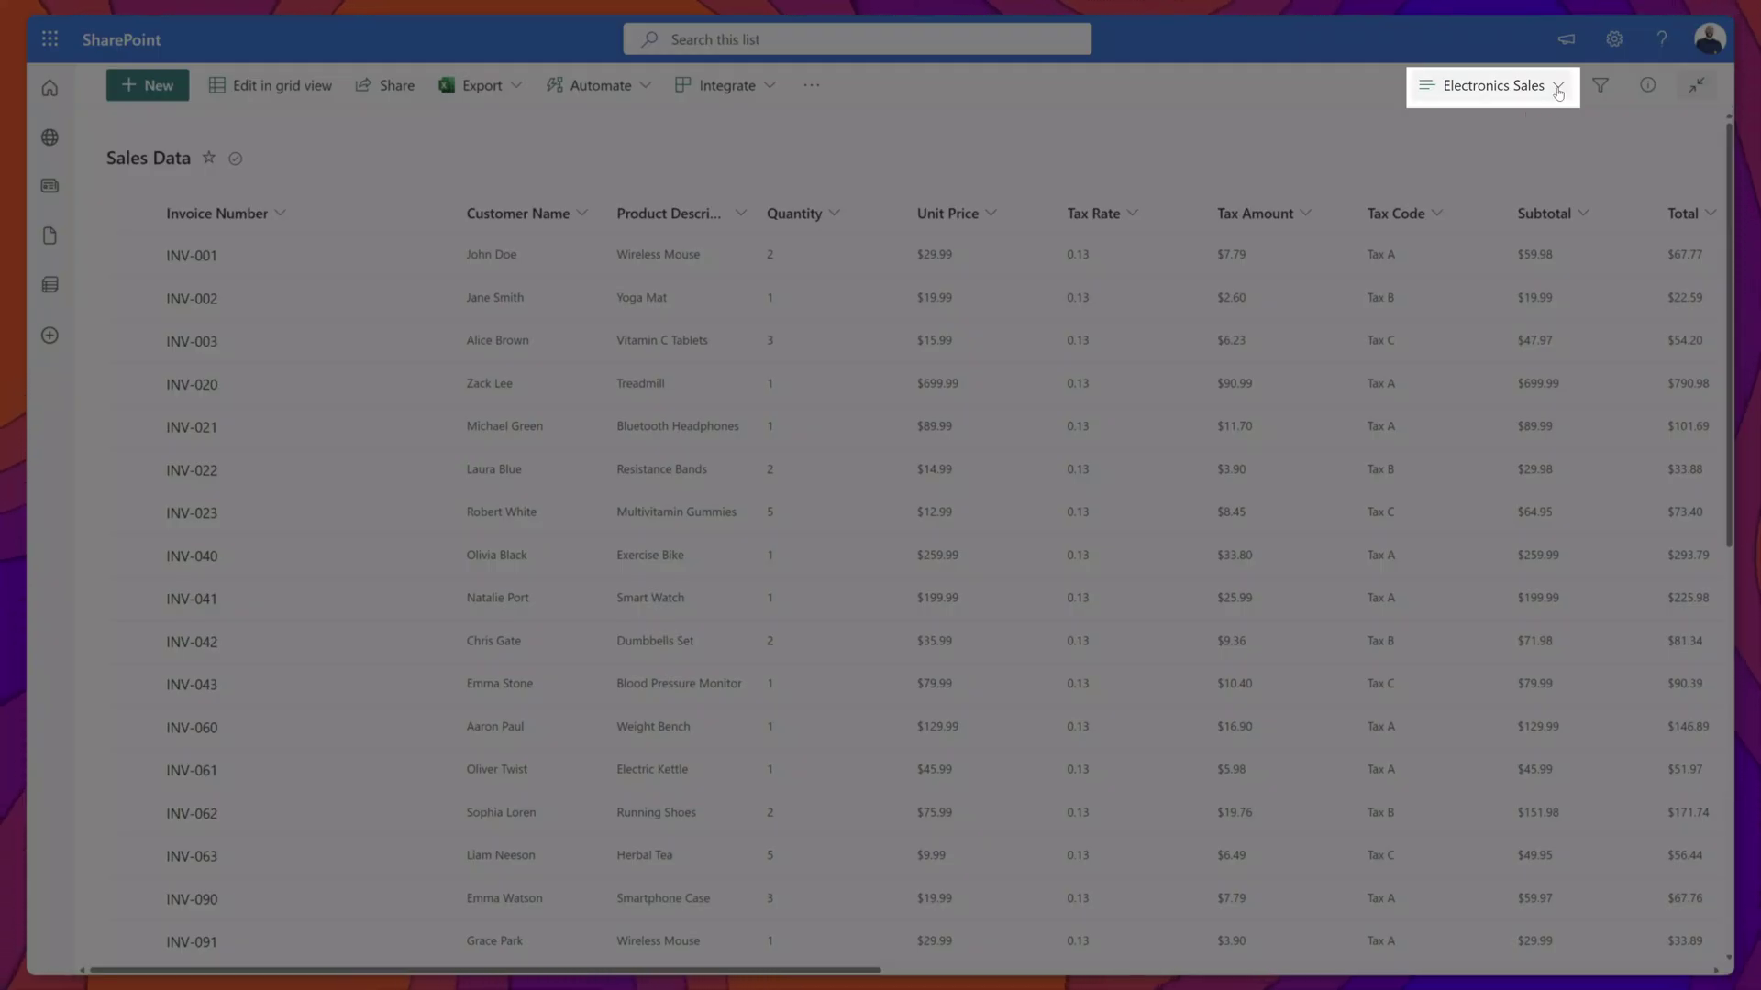
- Open the Electronics Sales view's settings for editing at its column display and order options
left_click(1558, 88)
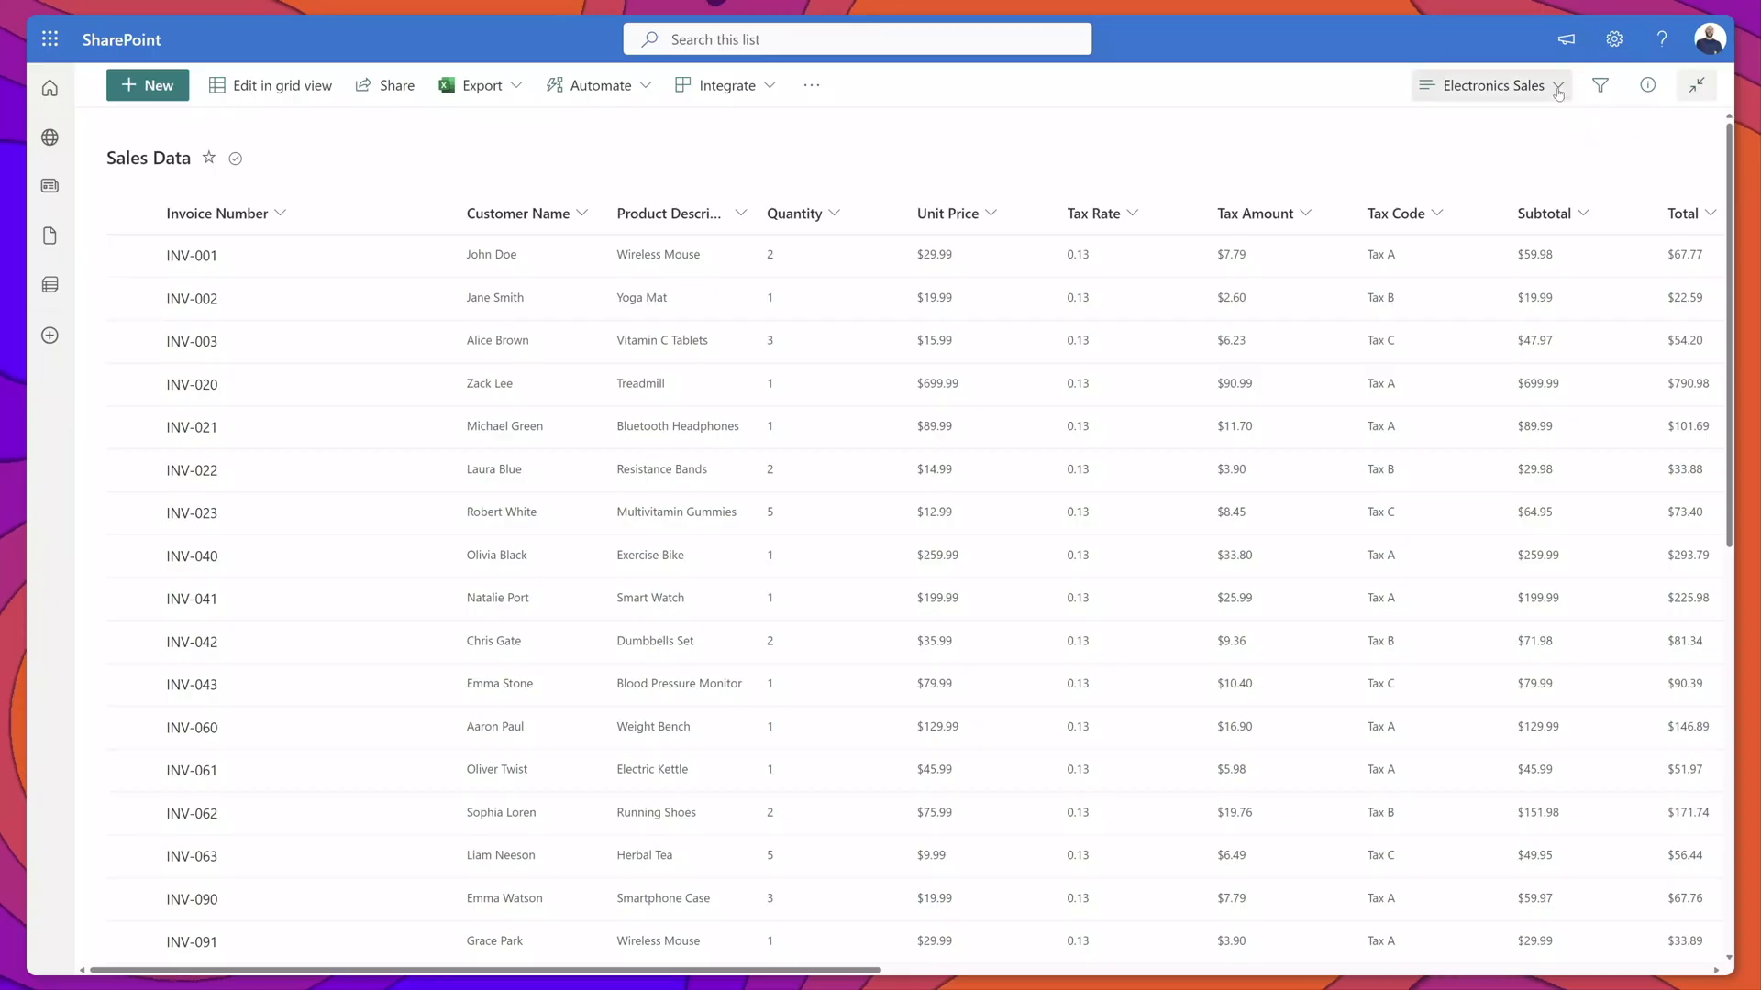
left_click(1557, 93)
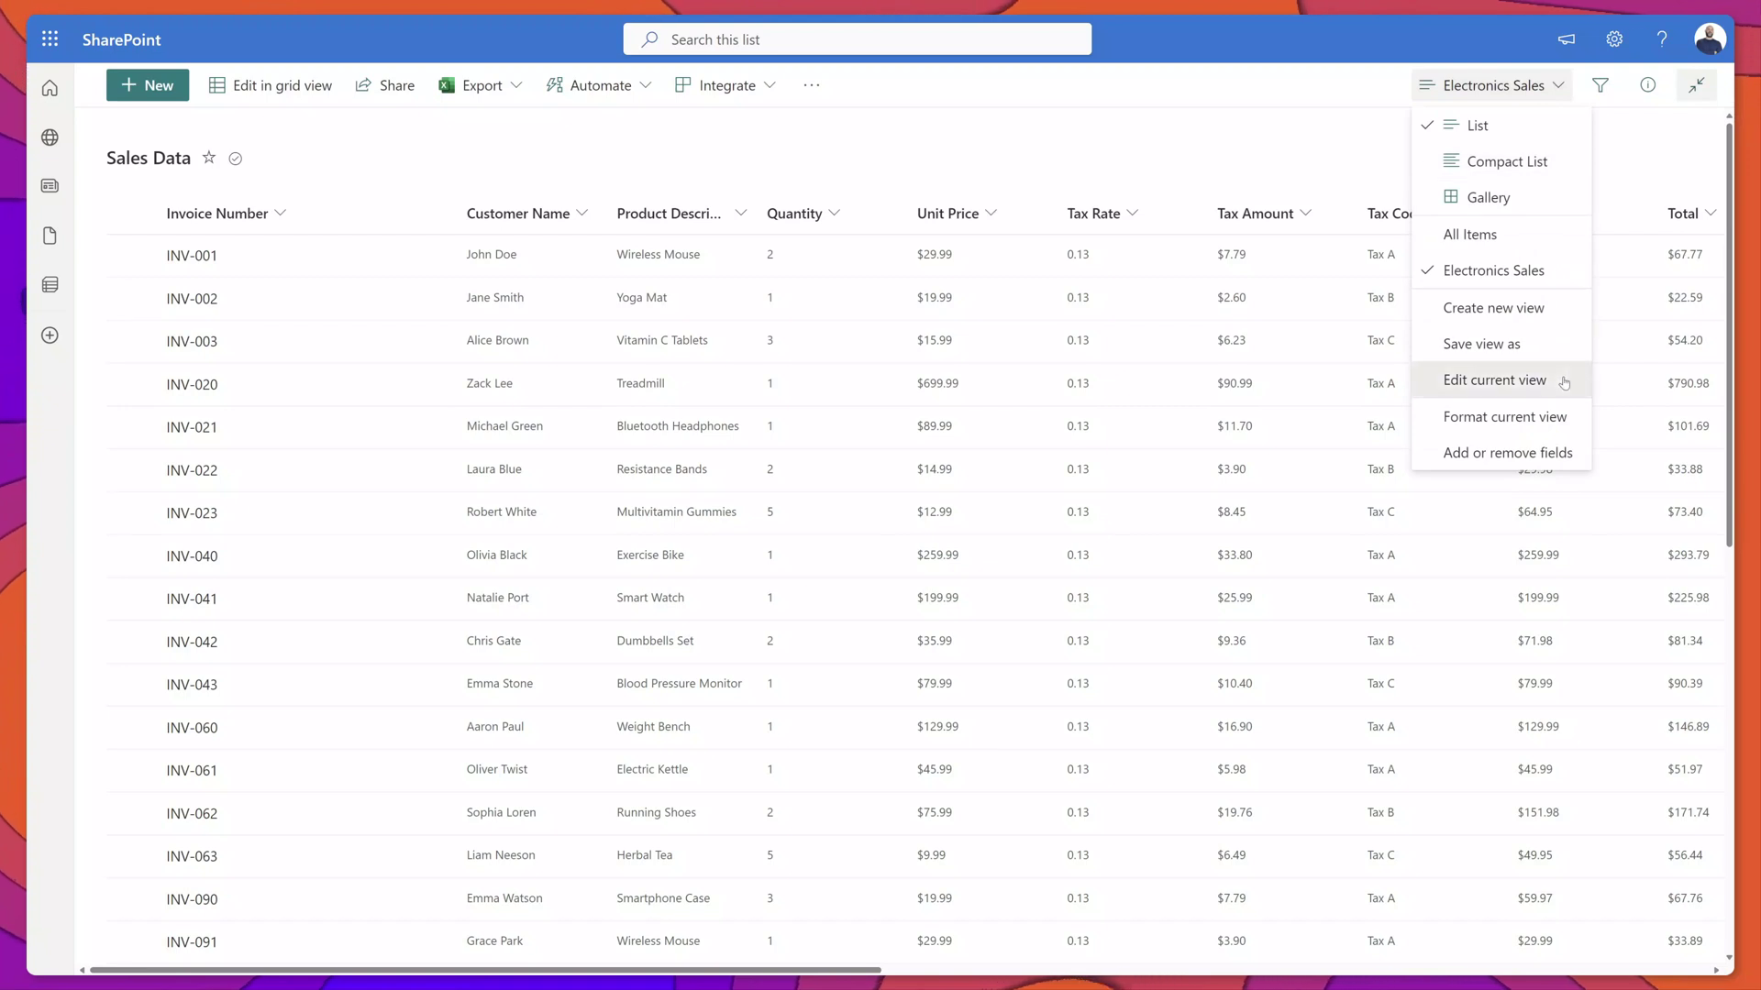
left_click(1495, 379)
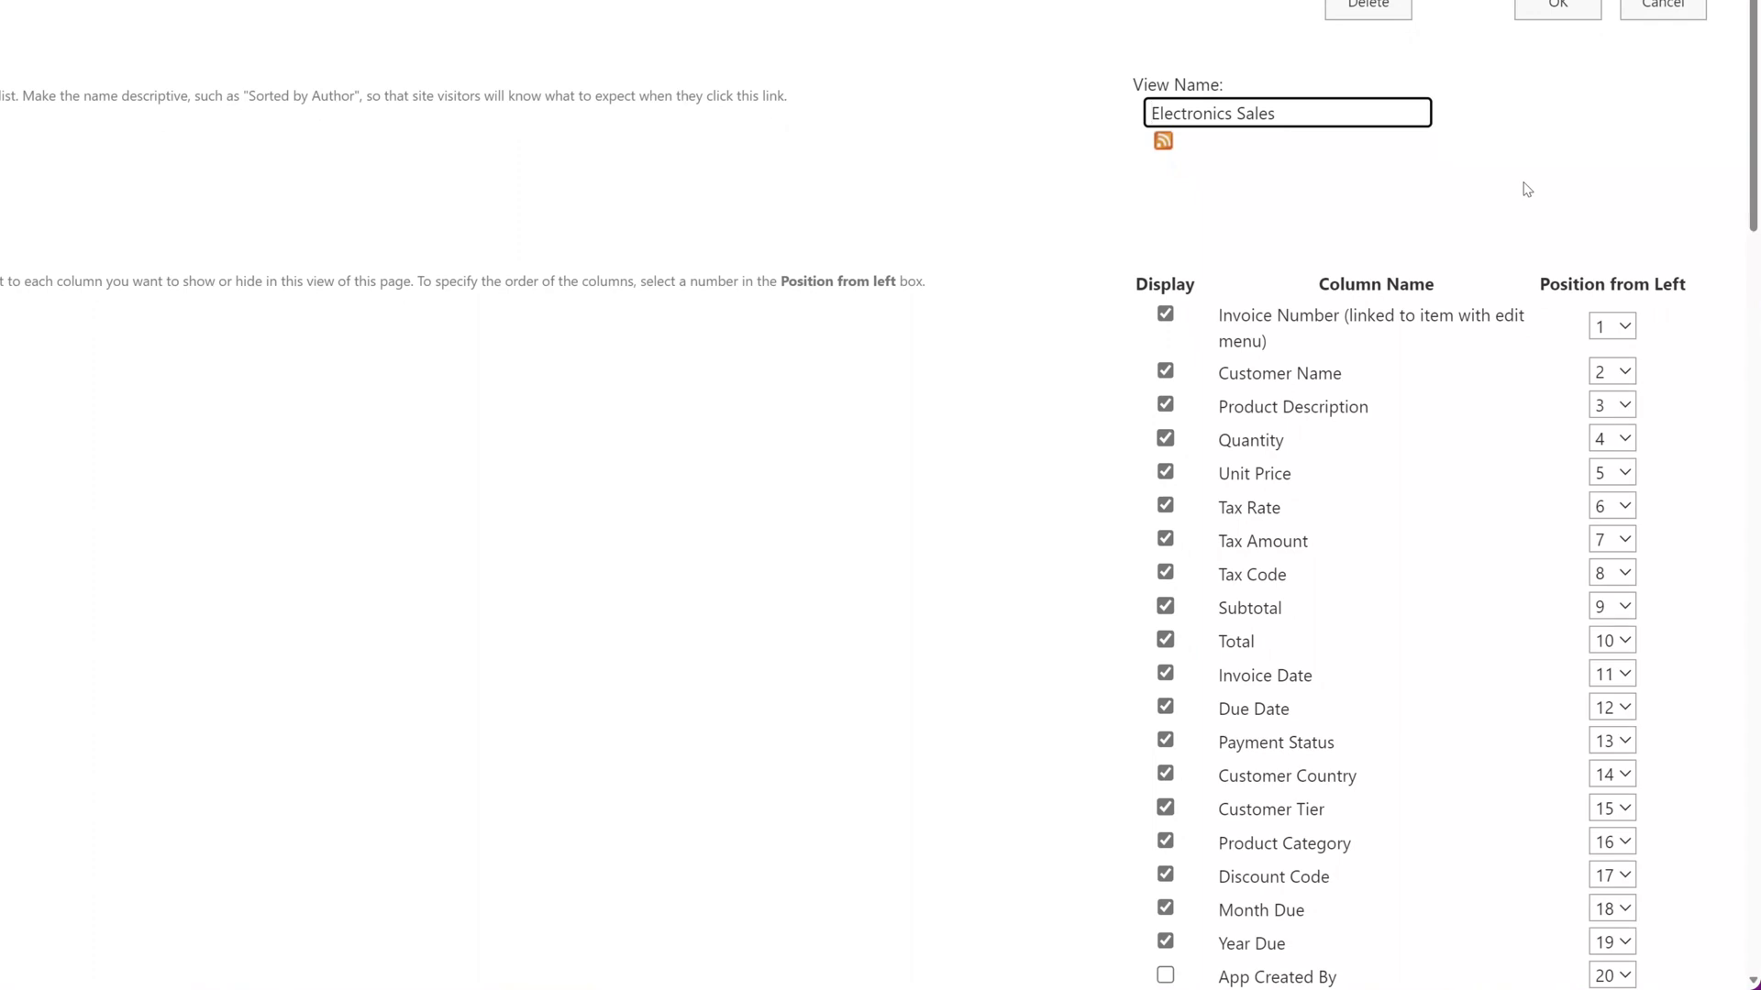
scroll(1526, 189, "down", 2)
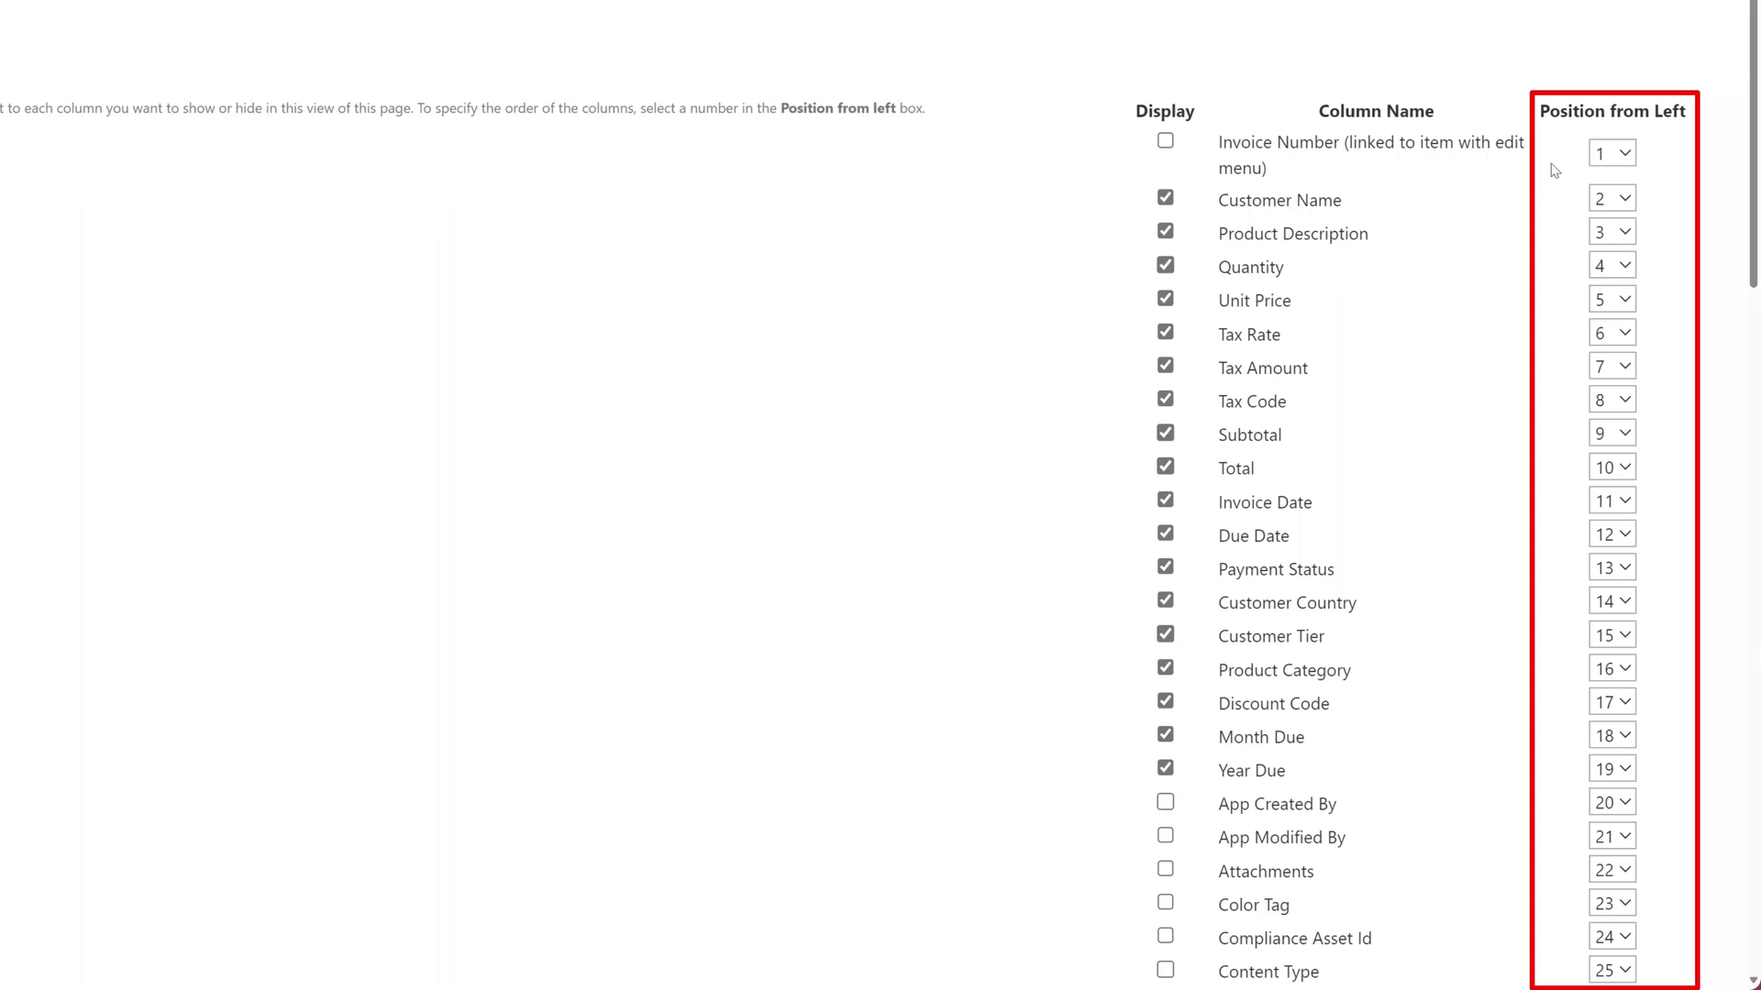
- Check the position choices for Invoice Number, and make Customer Name the first column in the view's order
left_click(1629, 156)
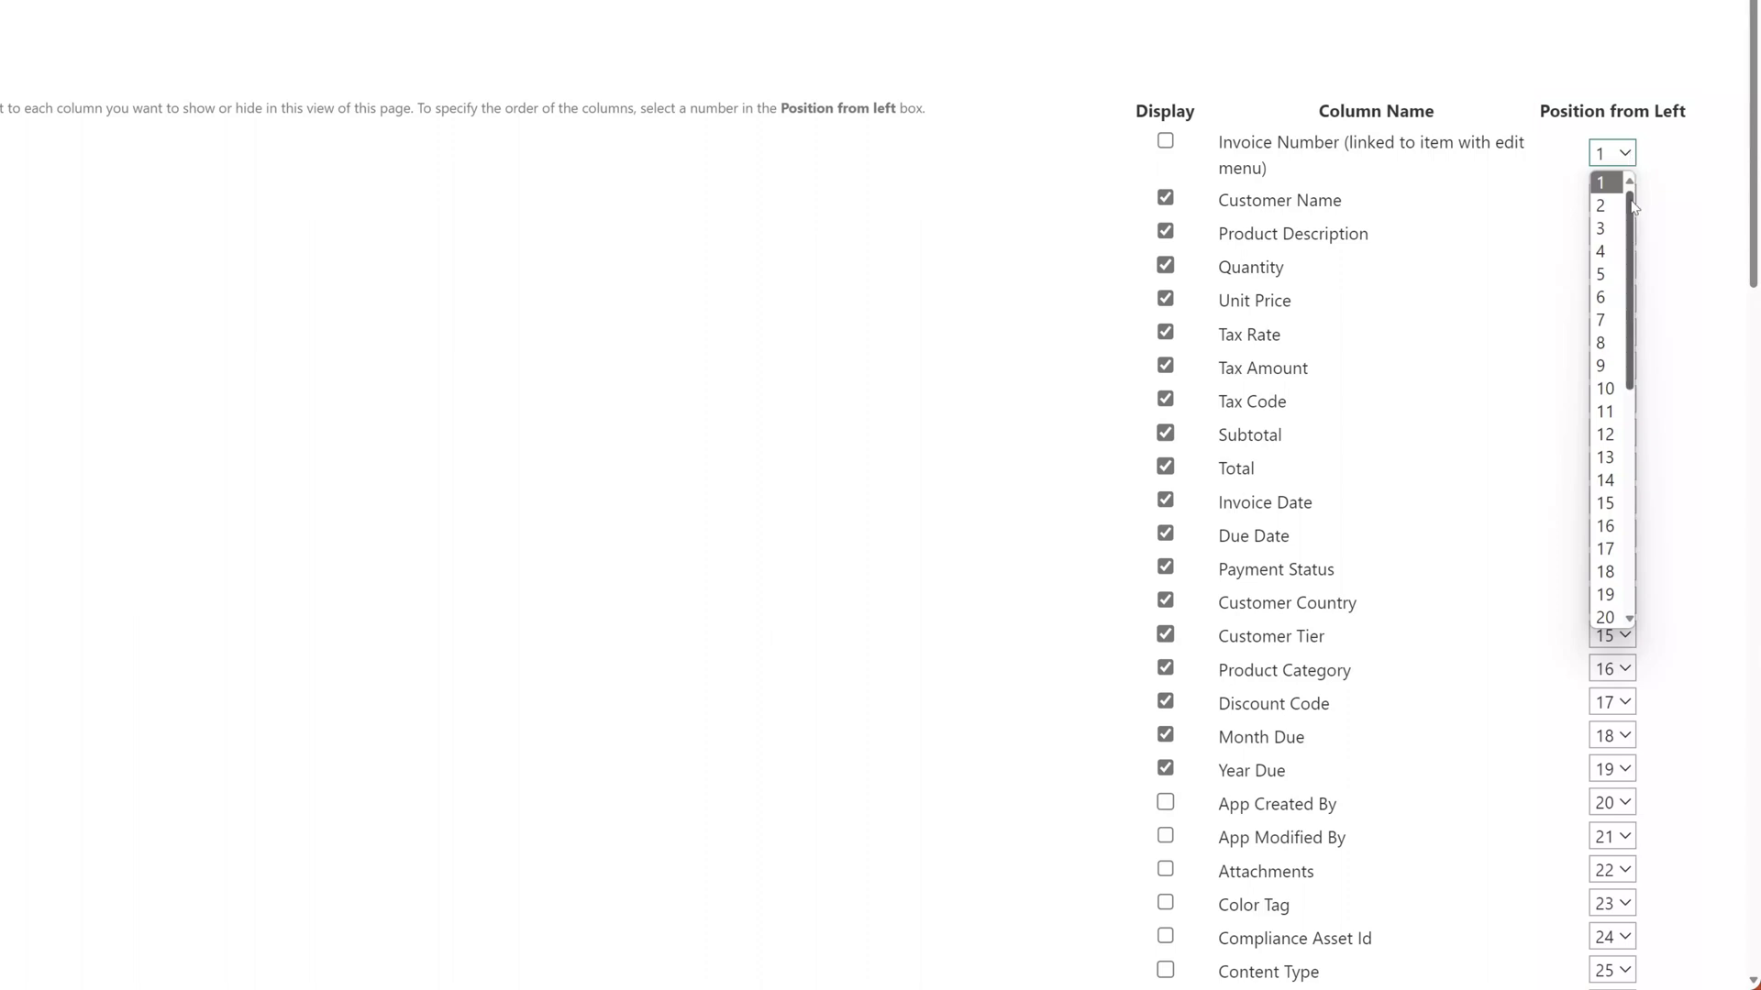
left_click_drag(1632, 206, 1611, 460)
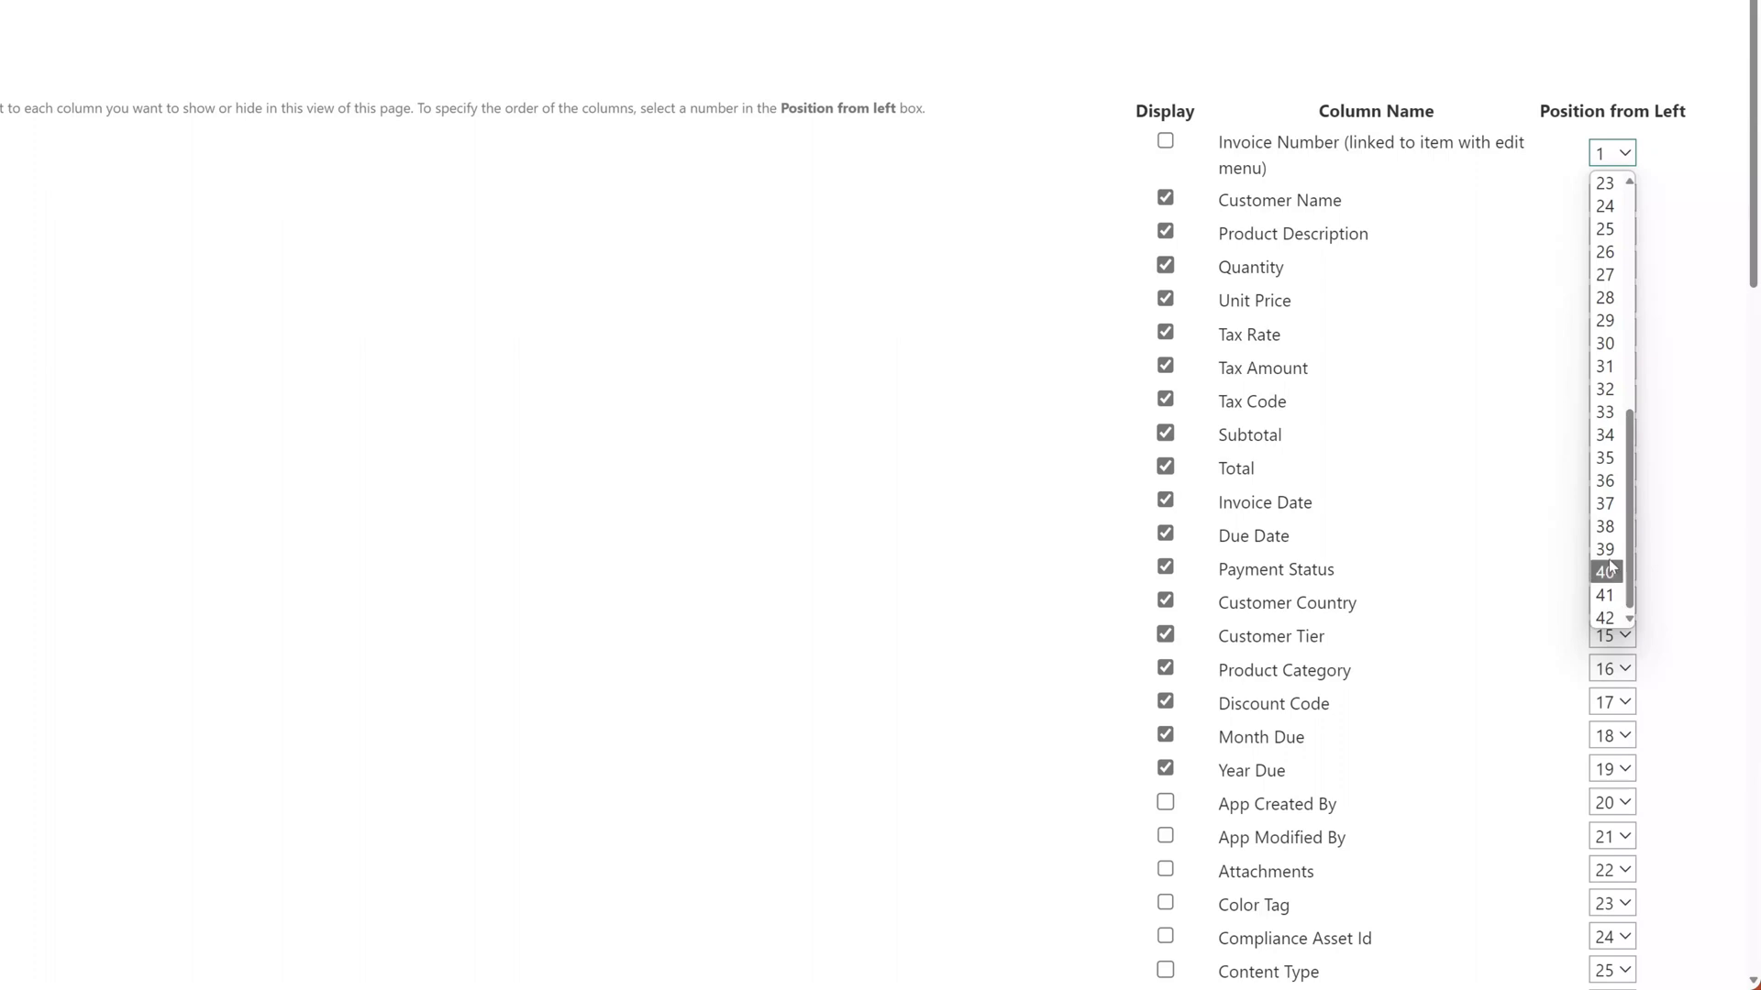
left_click(1540, 168)
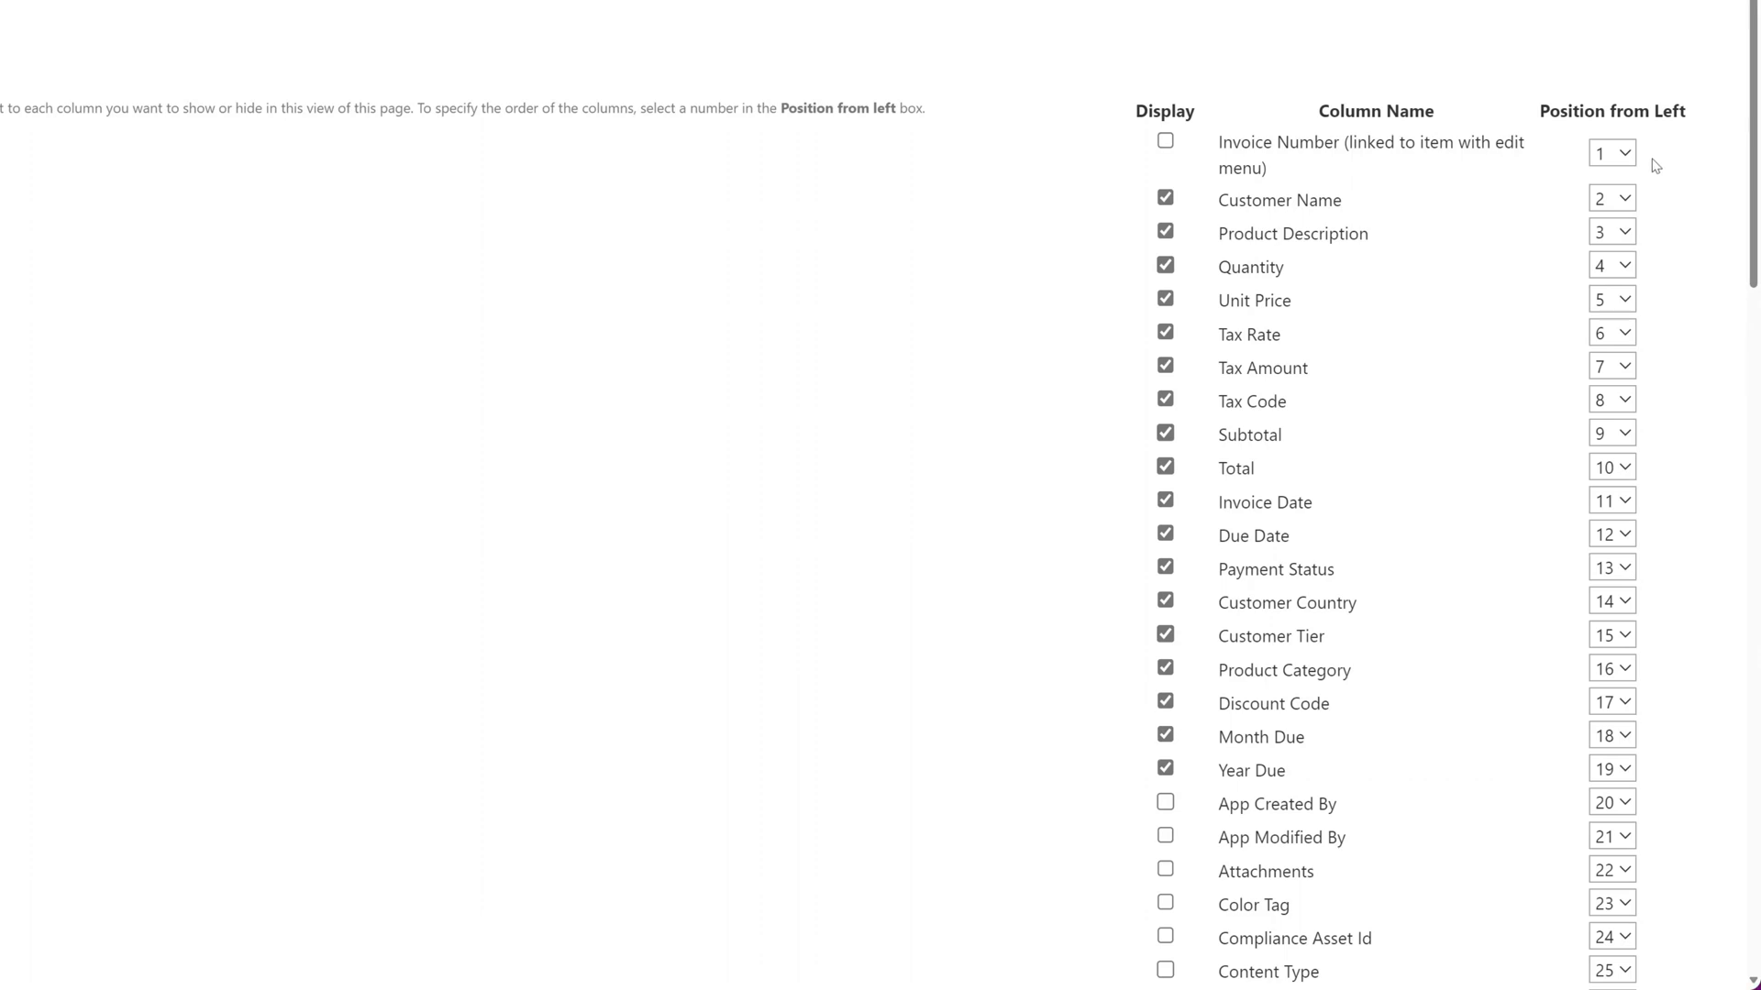
left_click(1628, 205)
left_click(1605, 228)
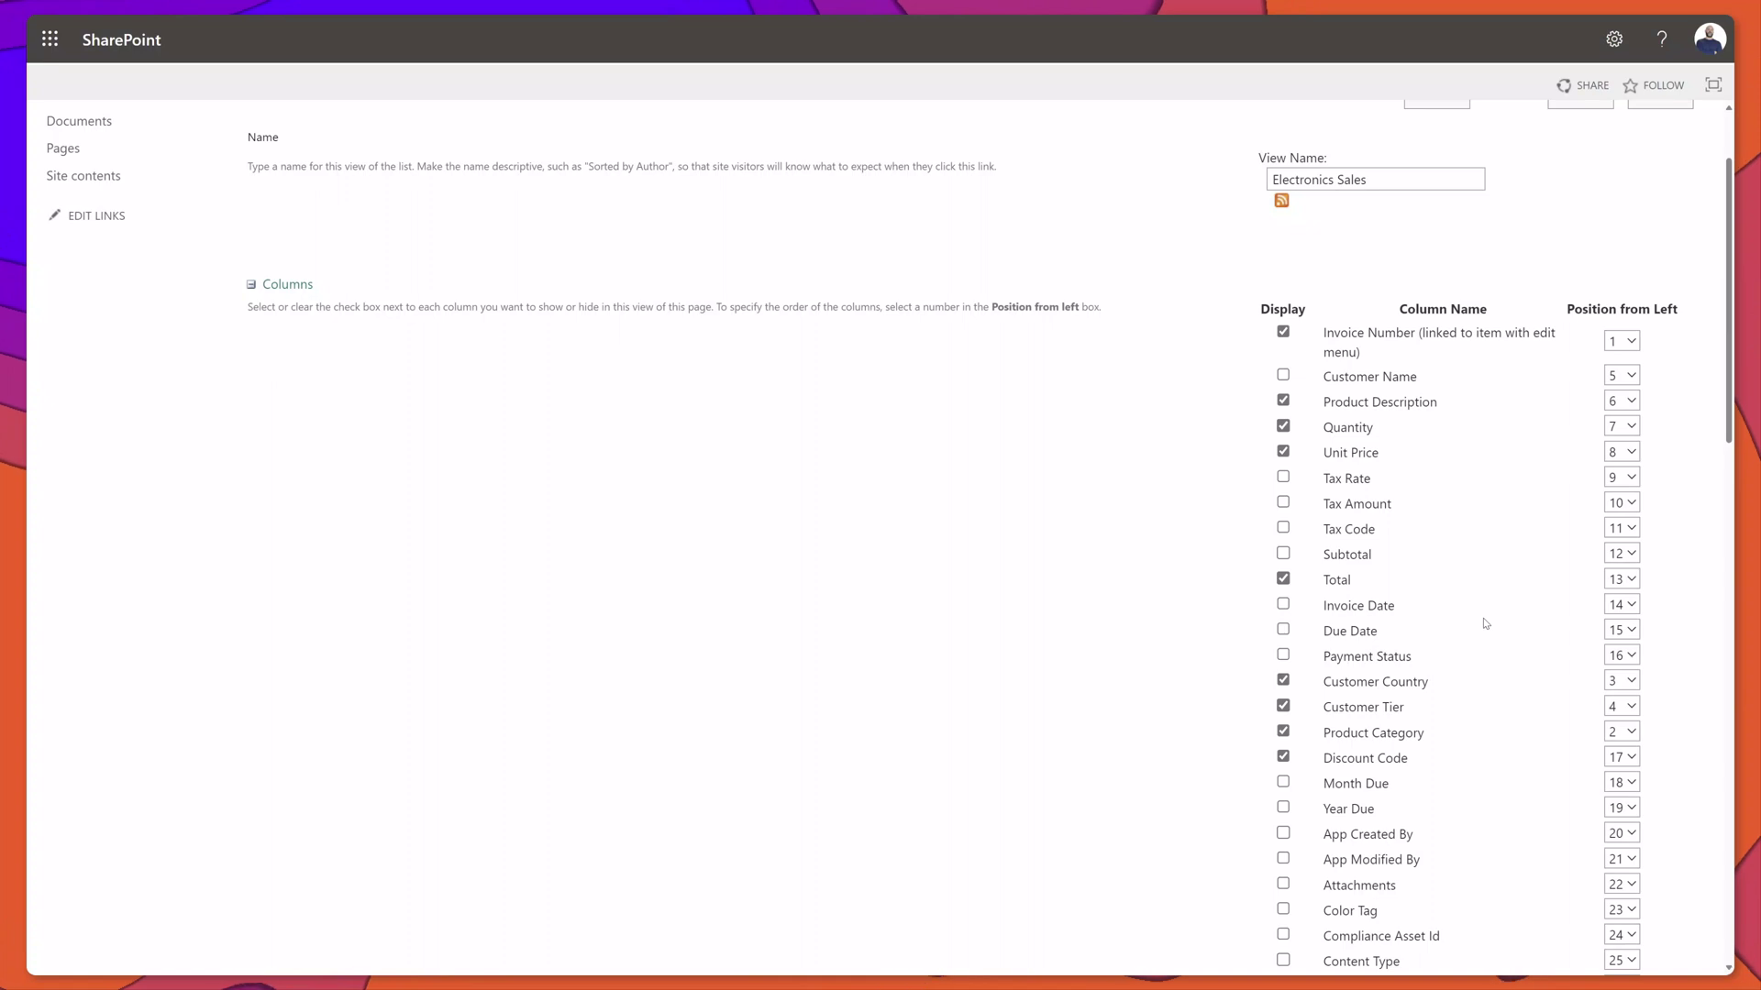
- Save the column selection and order of the Electronics Sales view
scroll(1485, 623, "up", 2)
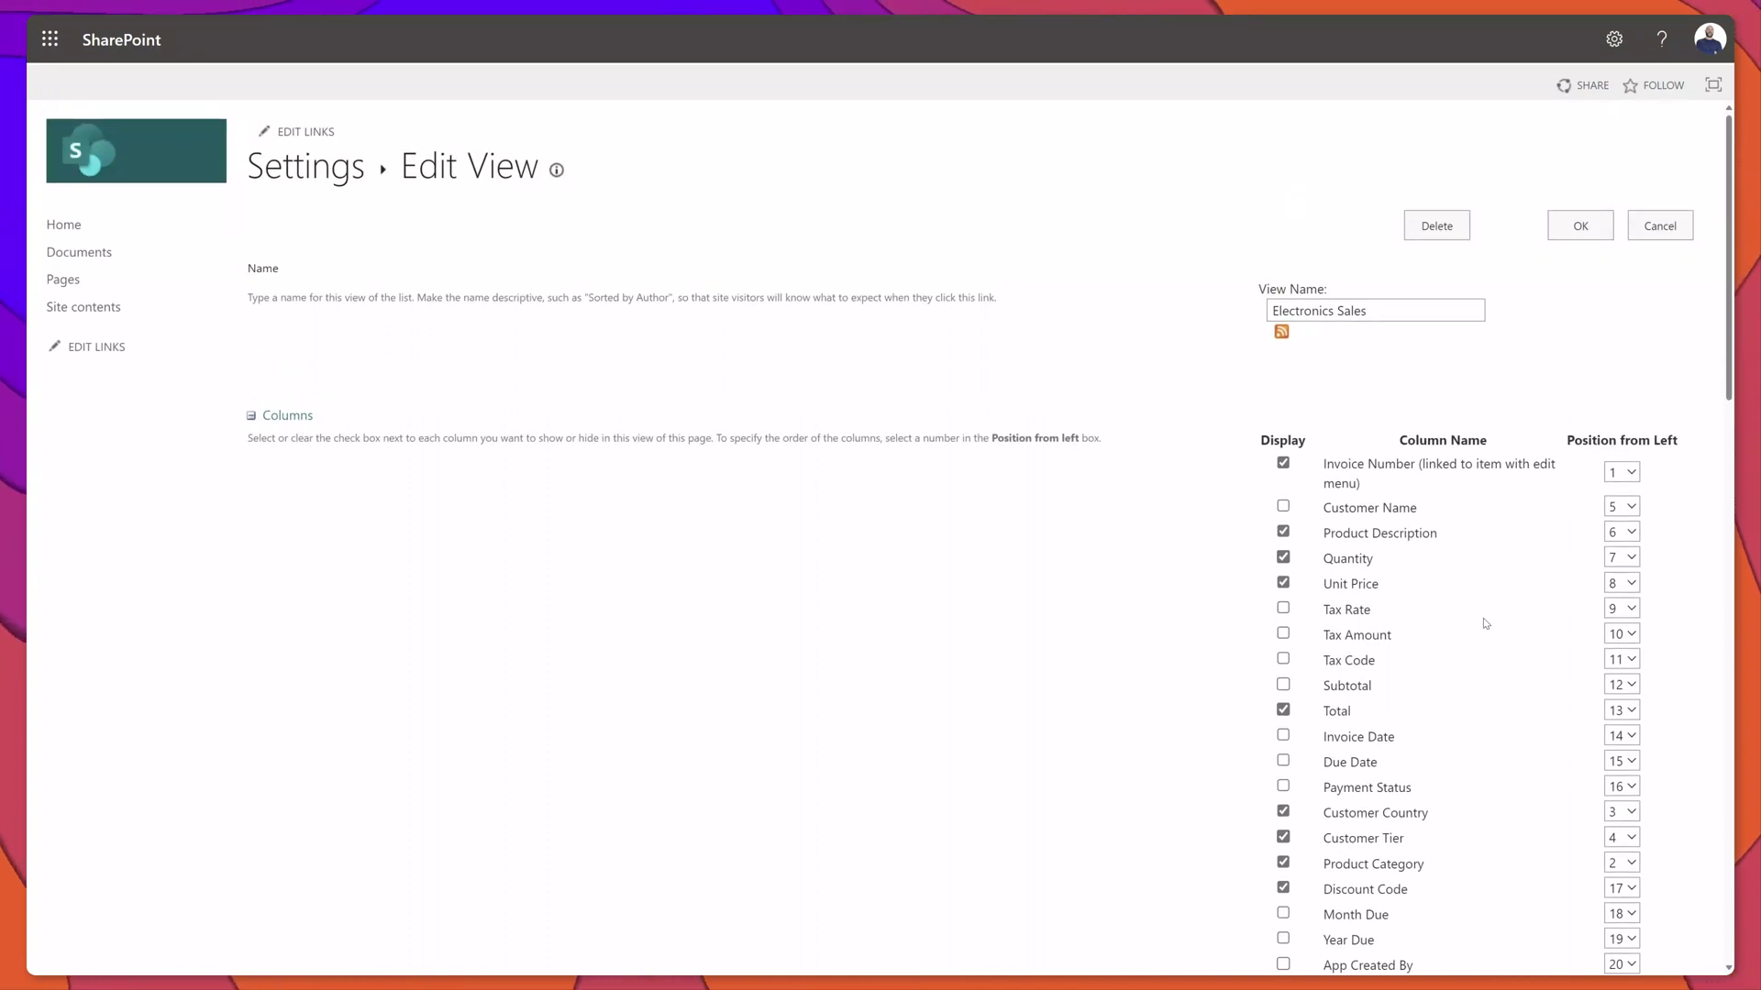
left_click(1573, 231)
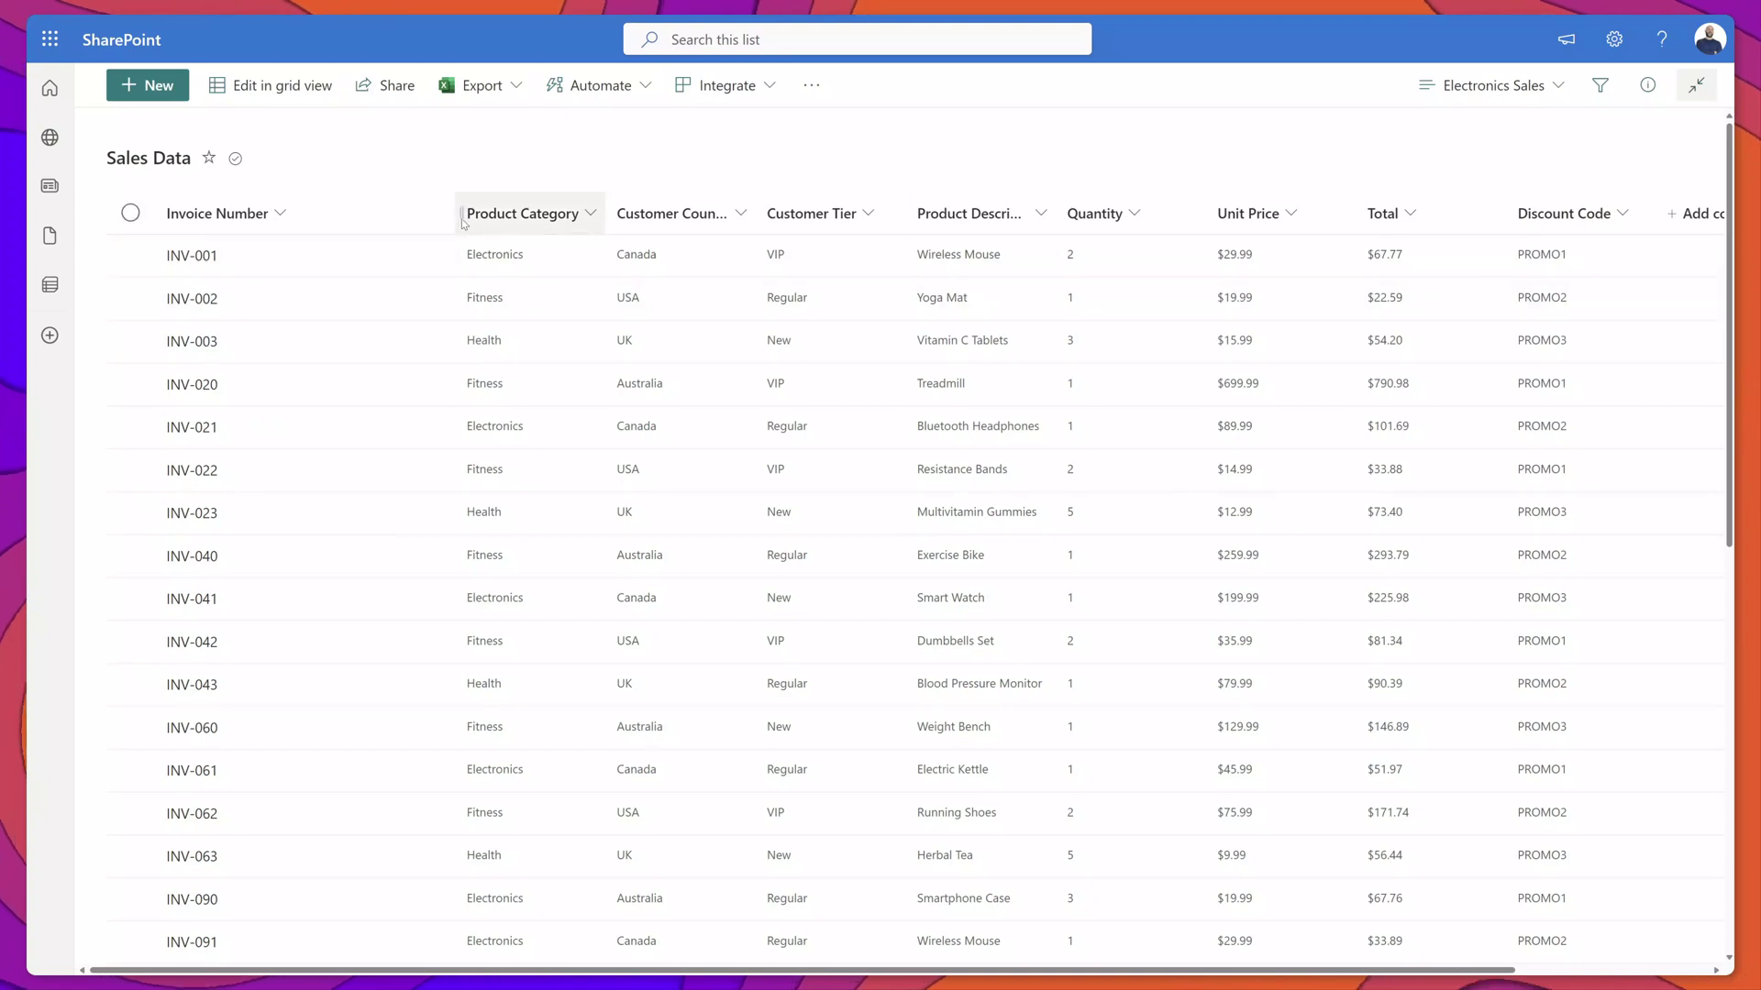
- Narrow the Invoice Number column and move the Product Category column between Customer Country and Customer Tier
left_click_drag(432, 215, 332, 215)
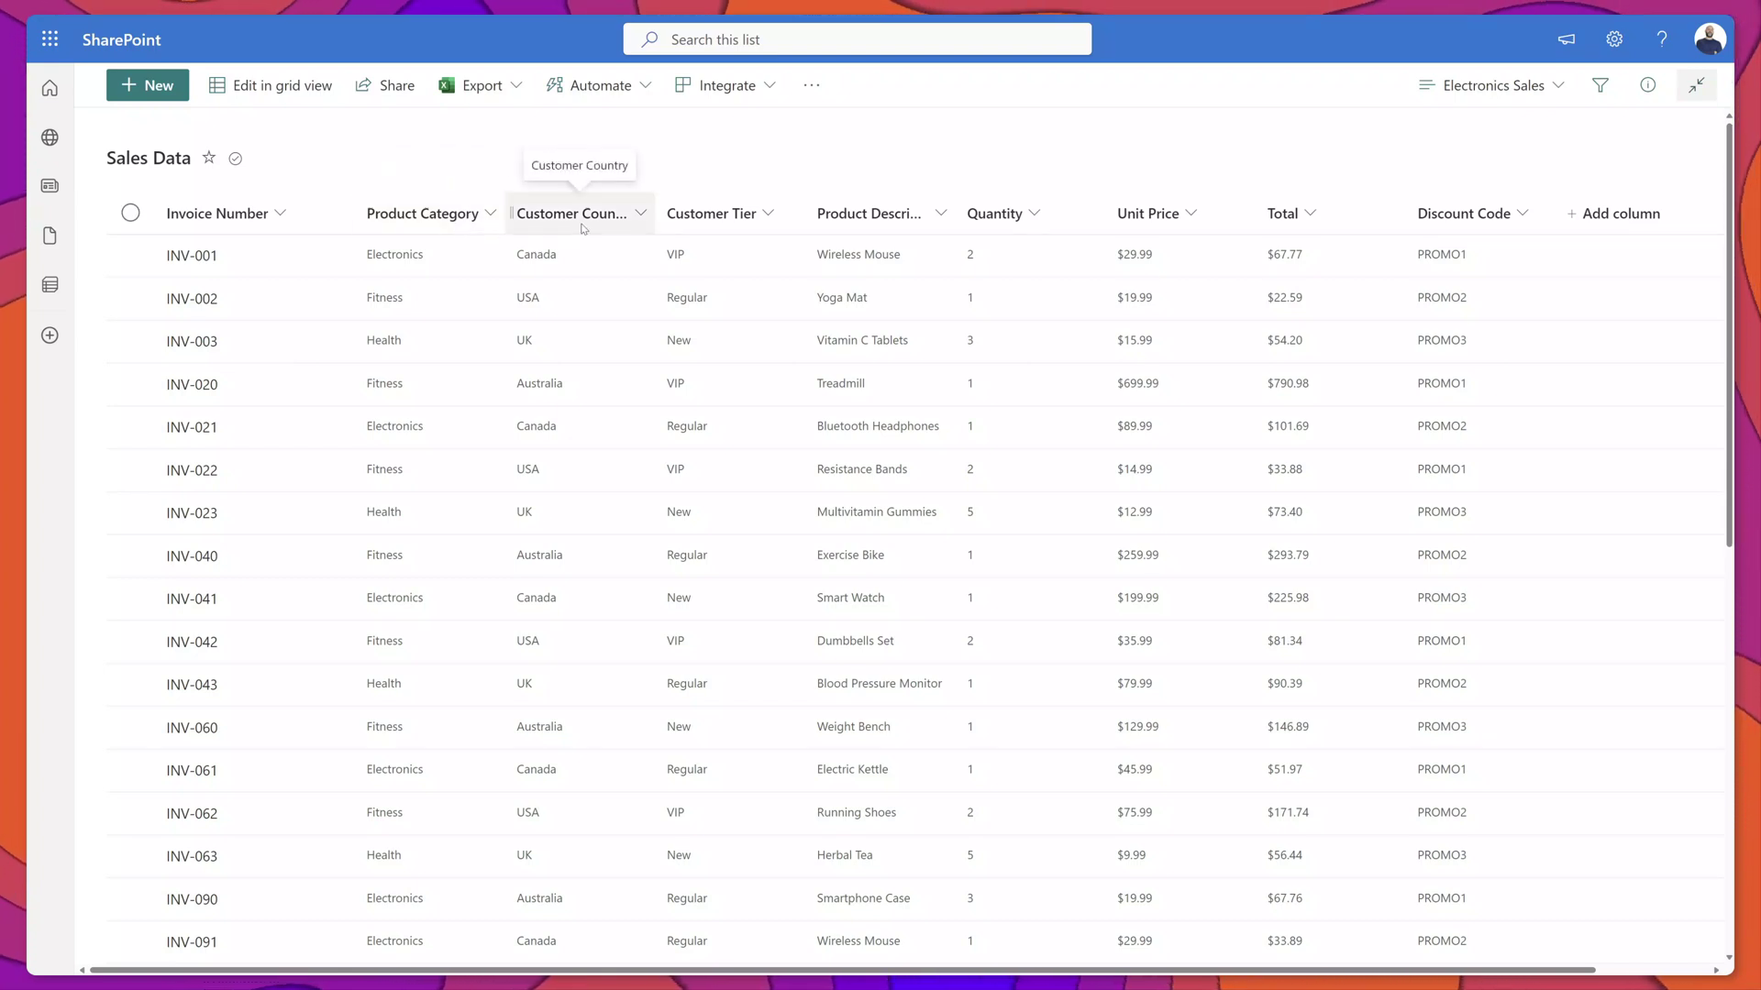
left_click_drag(418, 218, 670, 221)
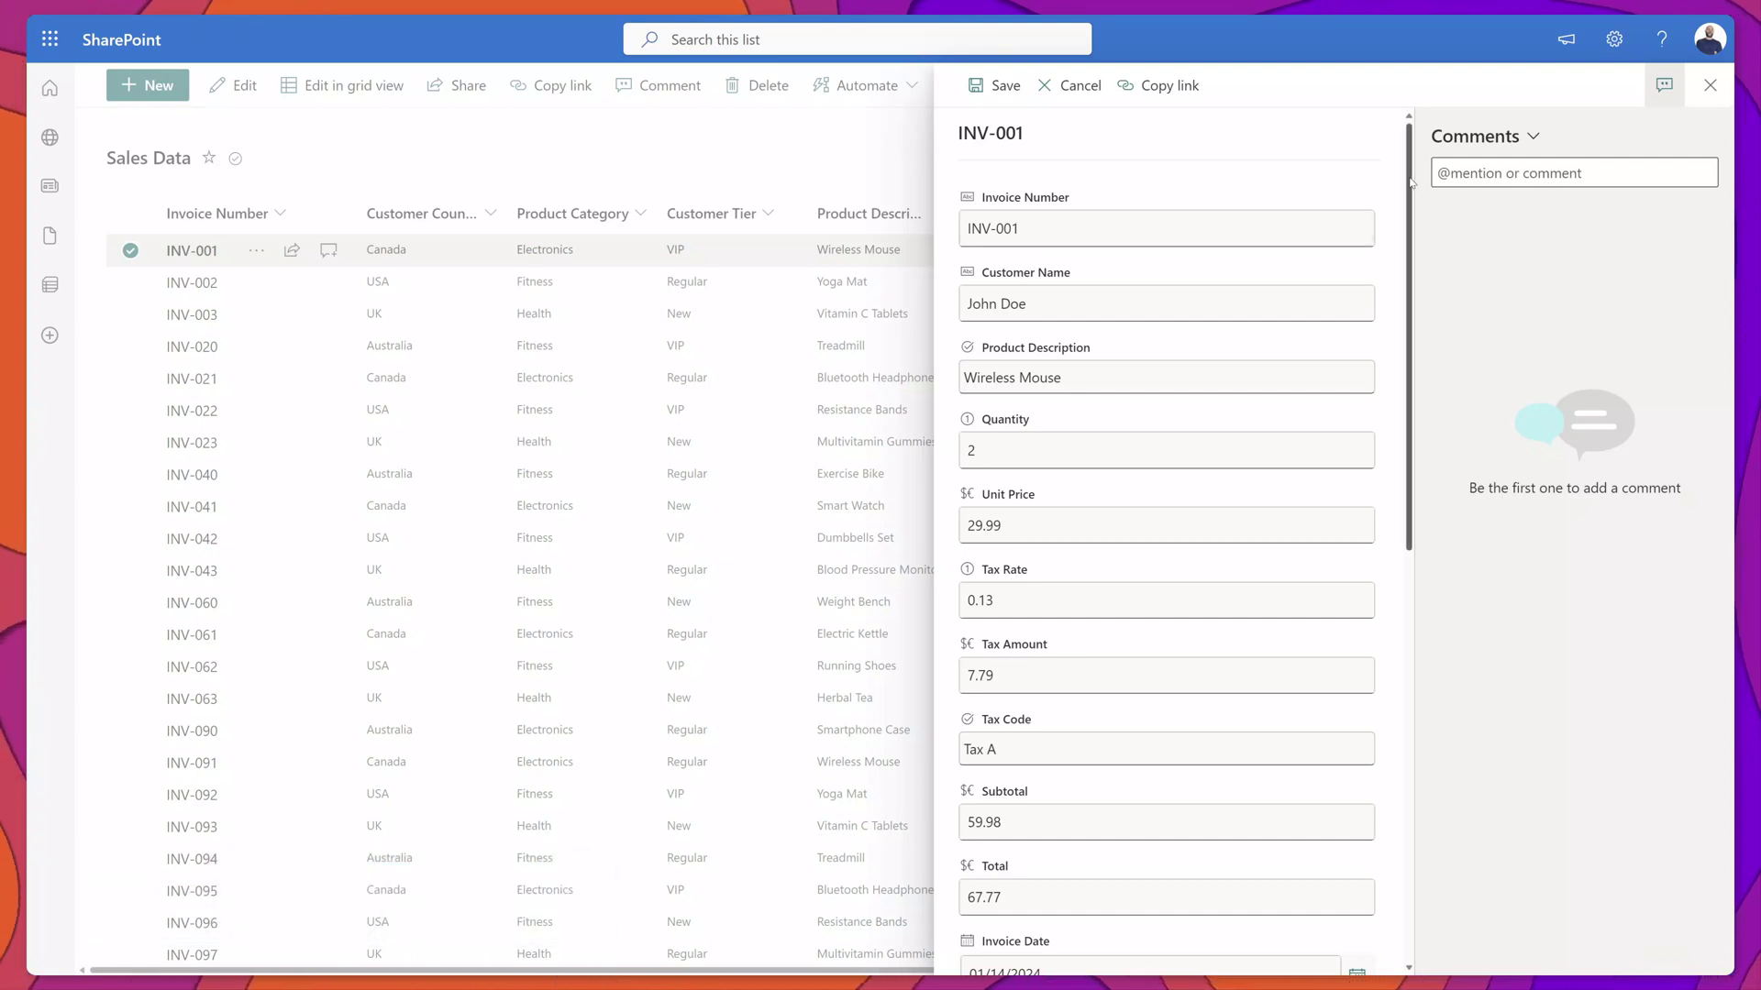
- Look at the available Product Category choices in the edit form of item INV-001
left_click_drag(1409, 183, 1418, 594)
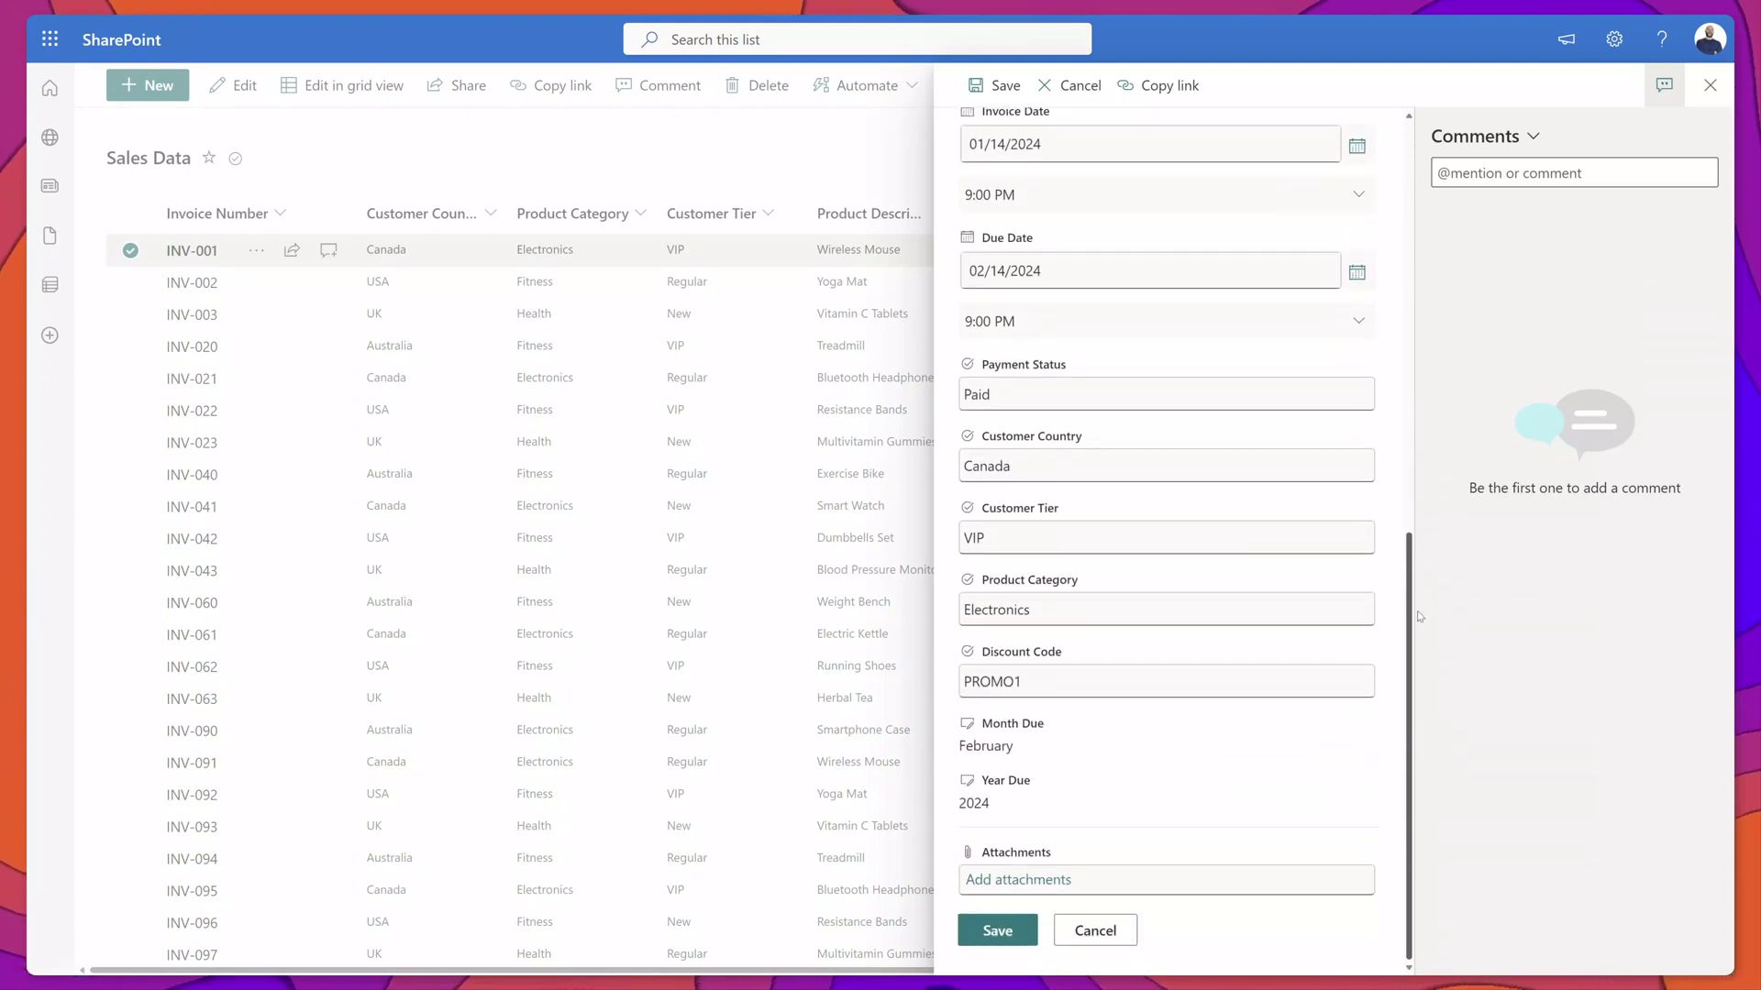
left_click(1110, 617)
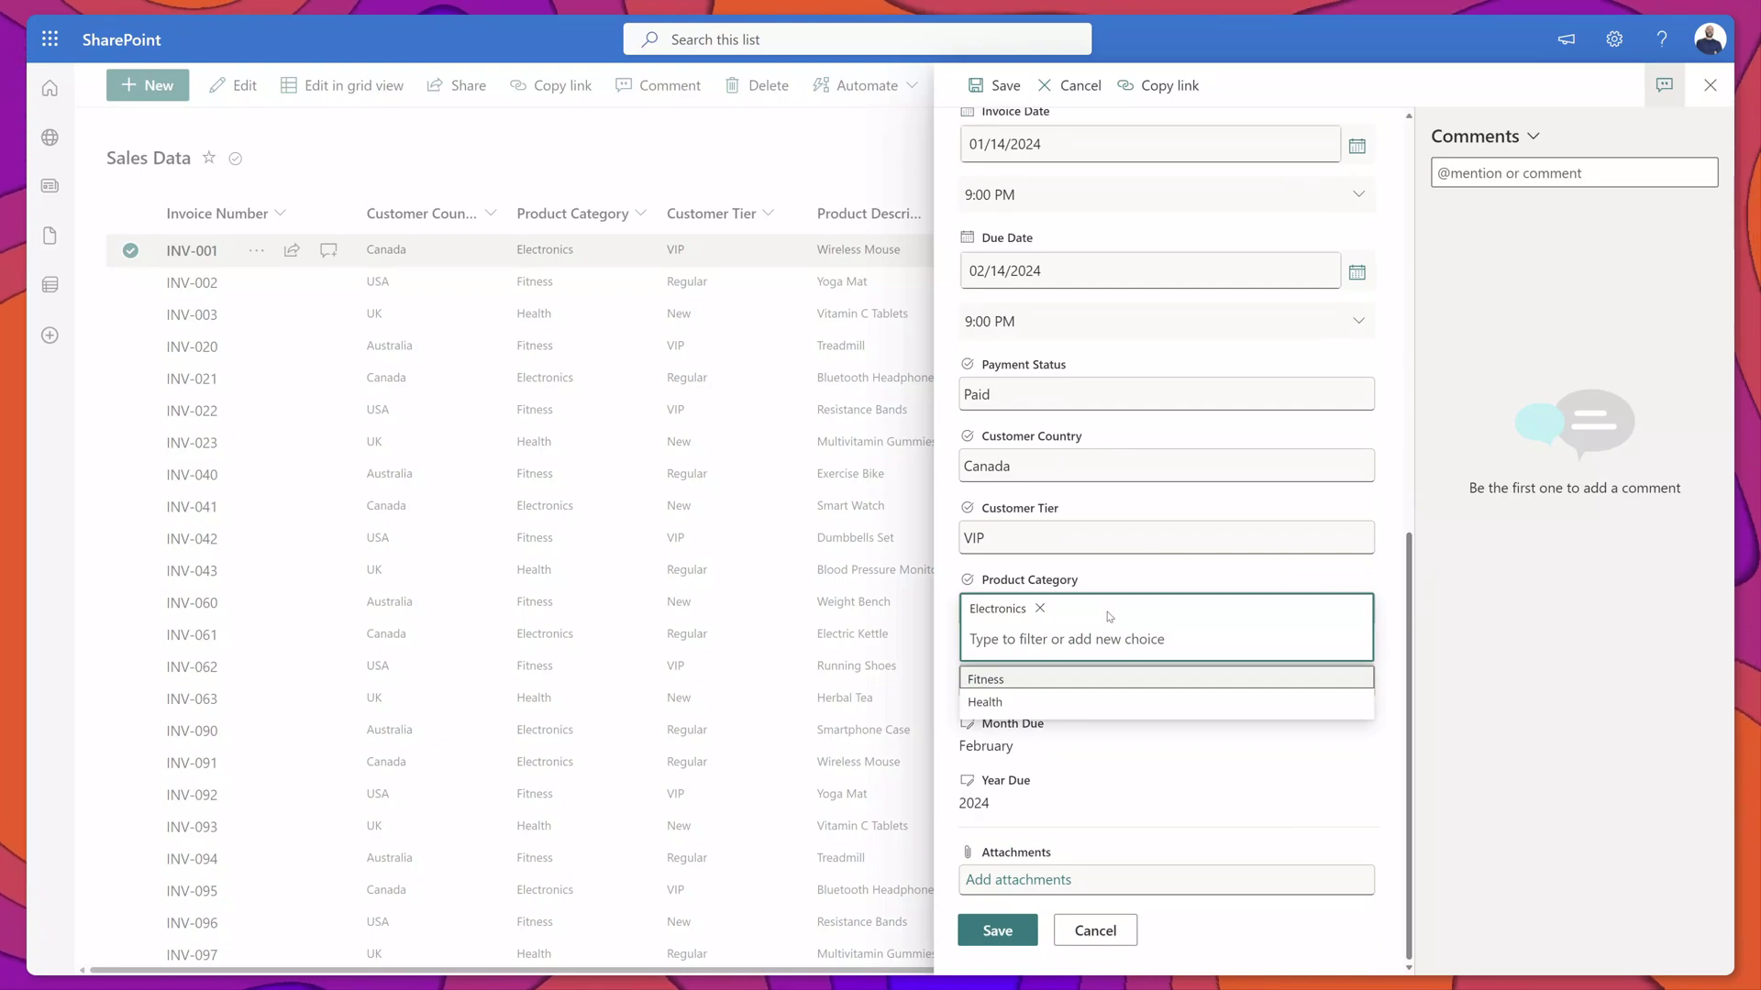
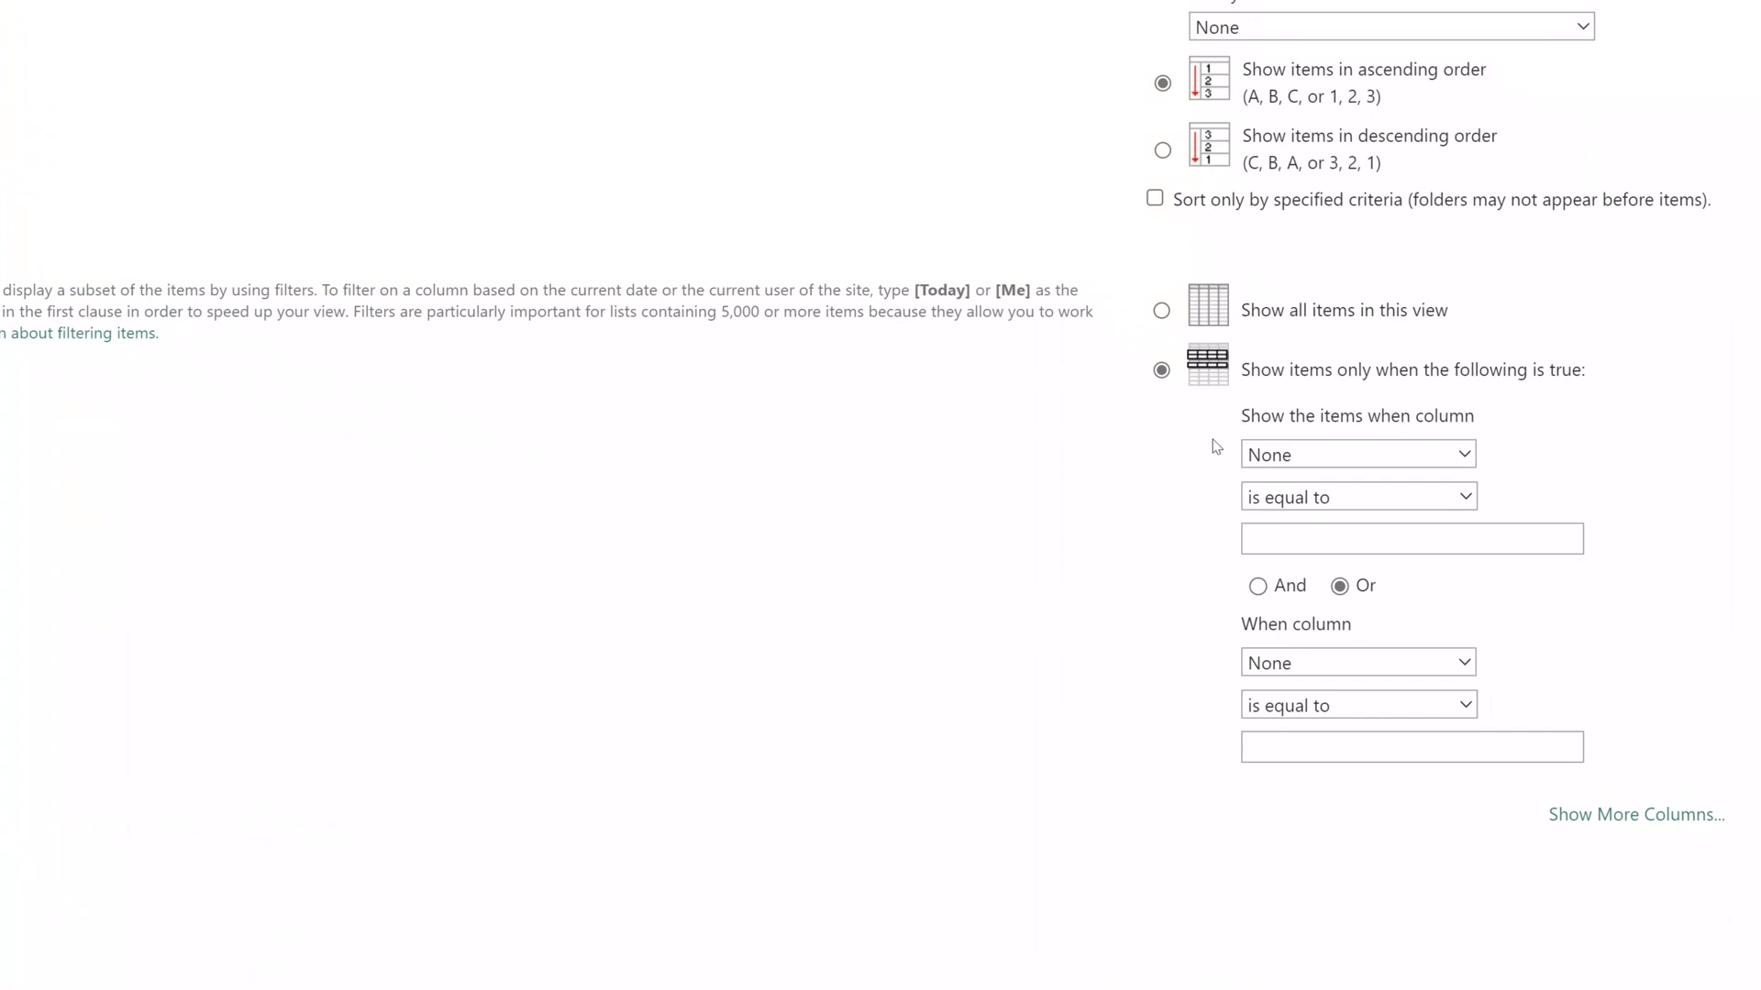
- Filter the view to items where Product Category is equal to Electronics, and save the view settings
left_click(1470, 458)
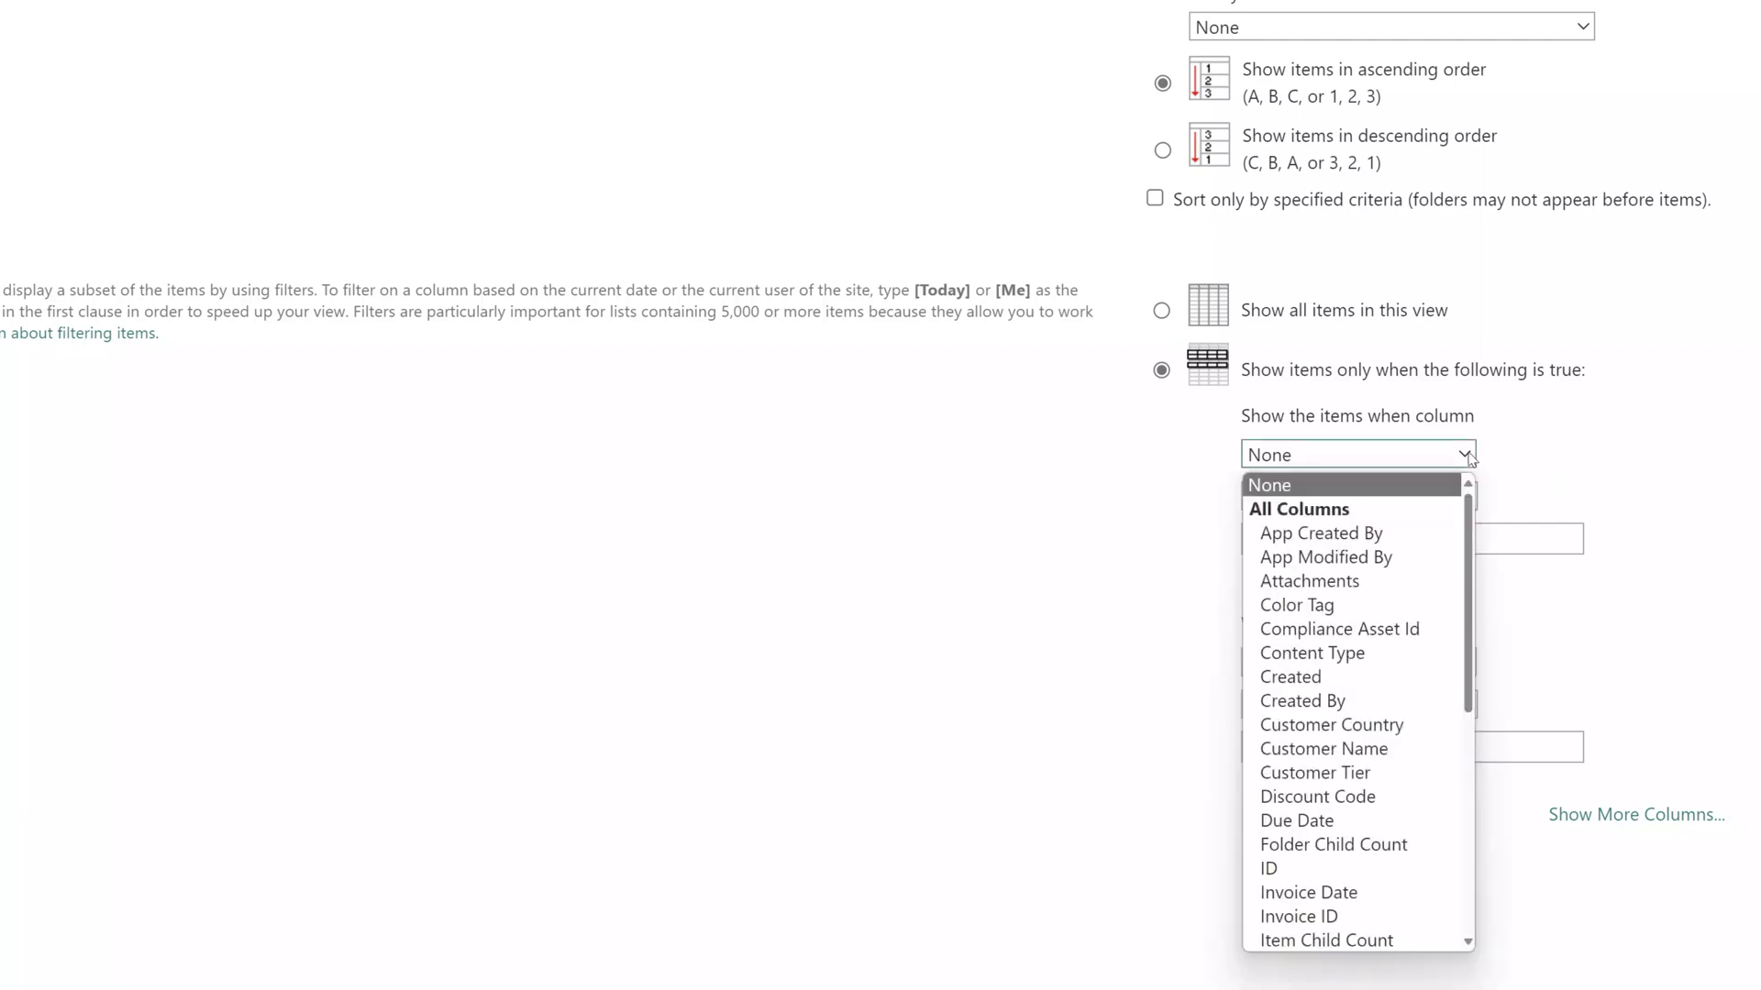
left_click_drag(1467, 541, 1466, 703)
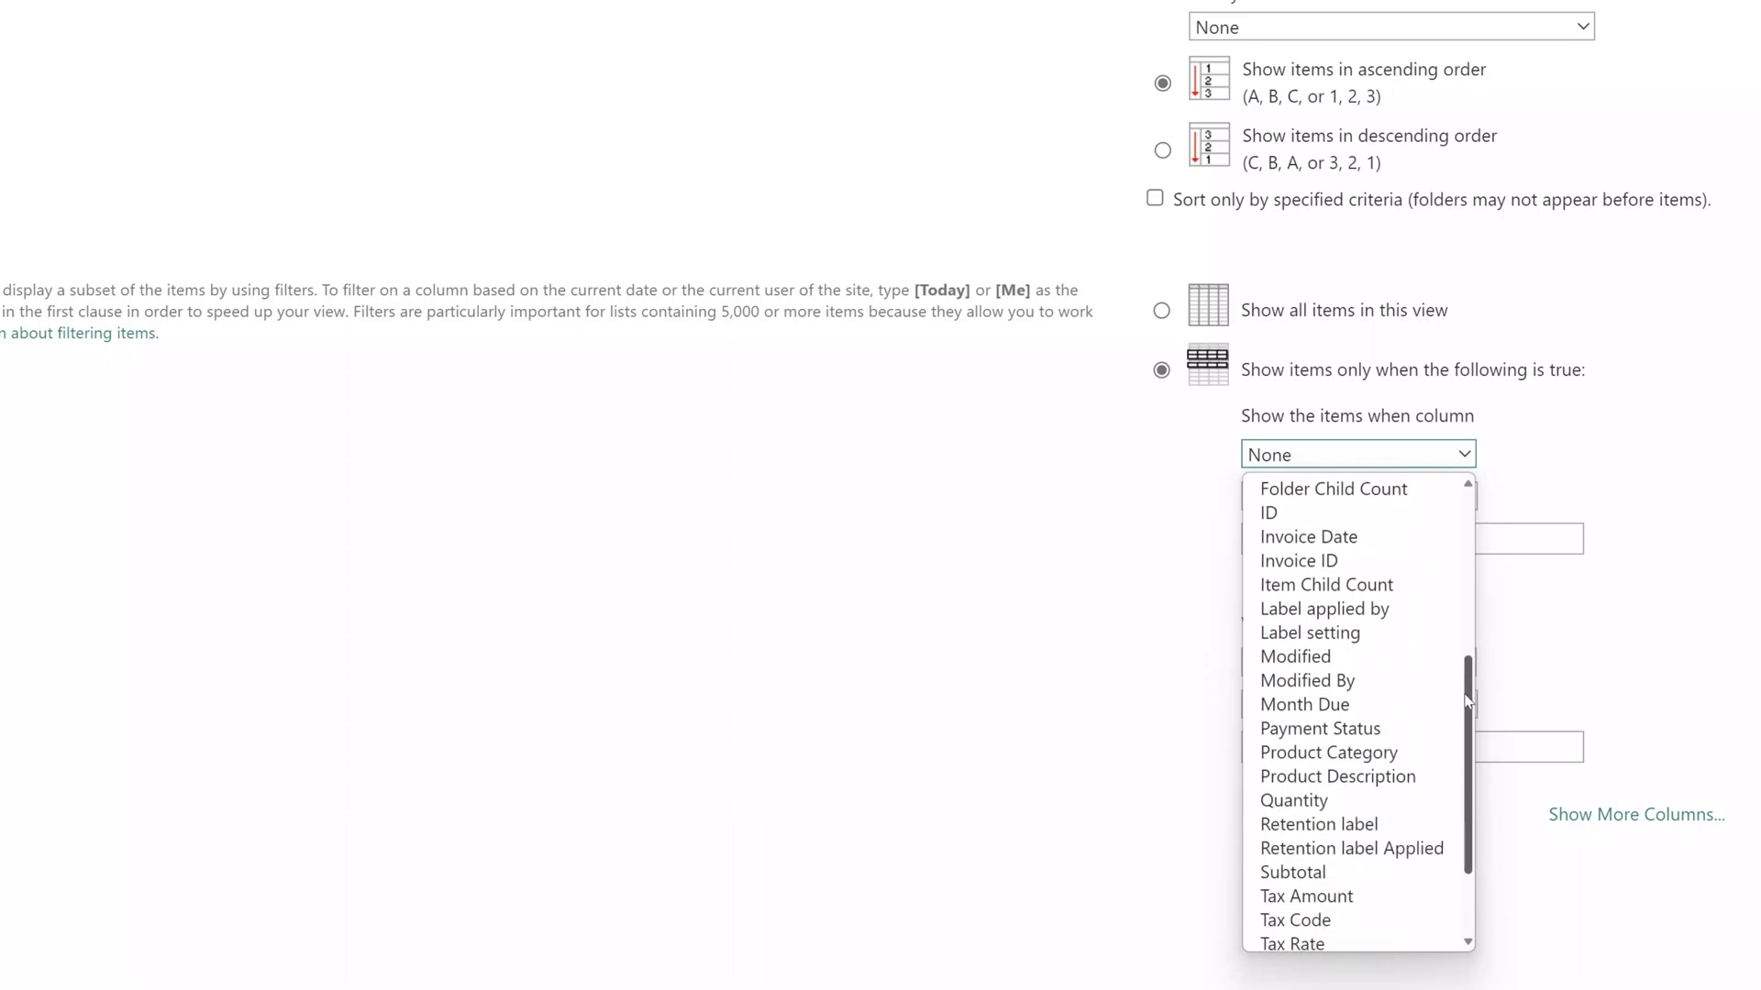
left_click(1395, 753)
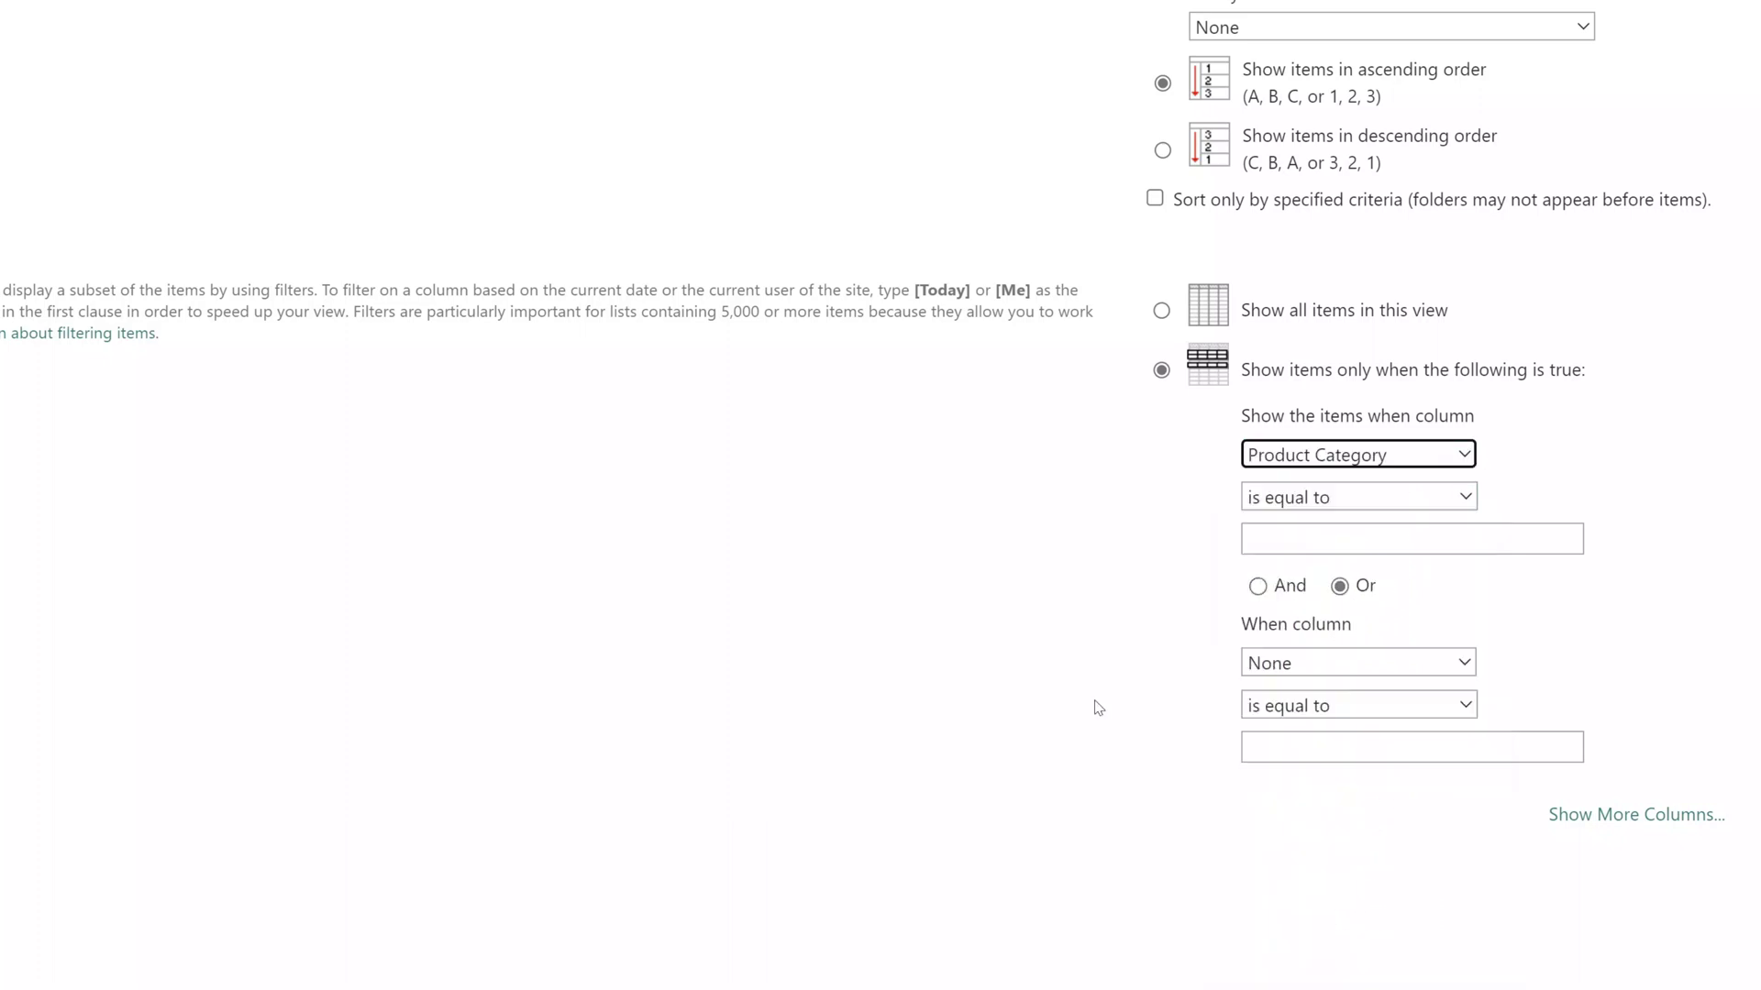
left_click(1465, 500)
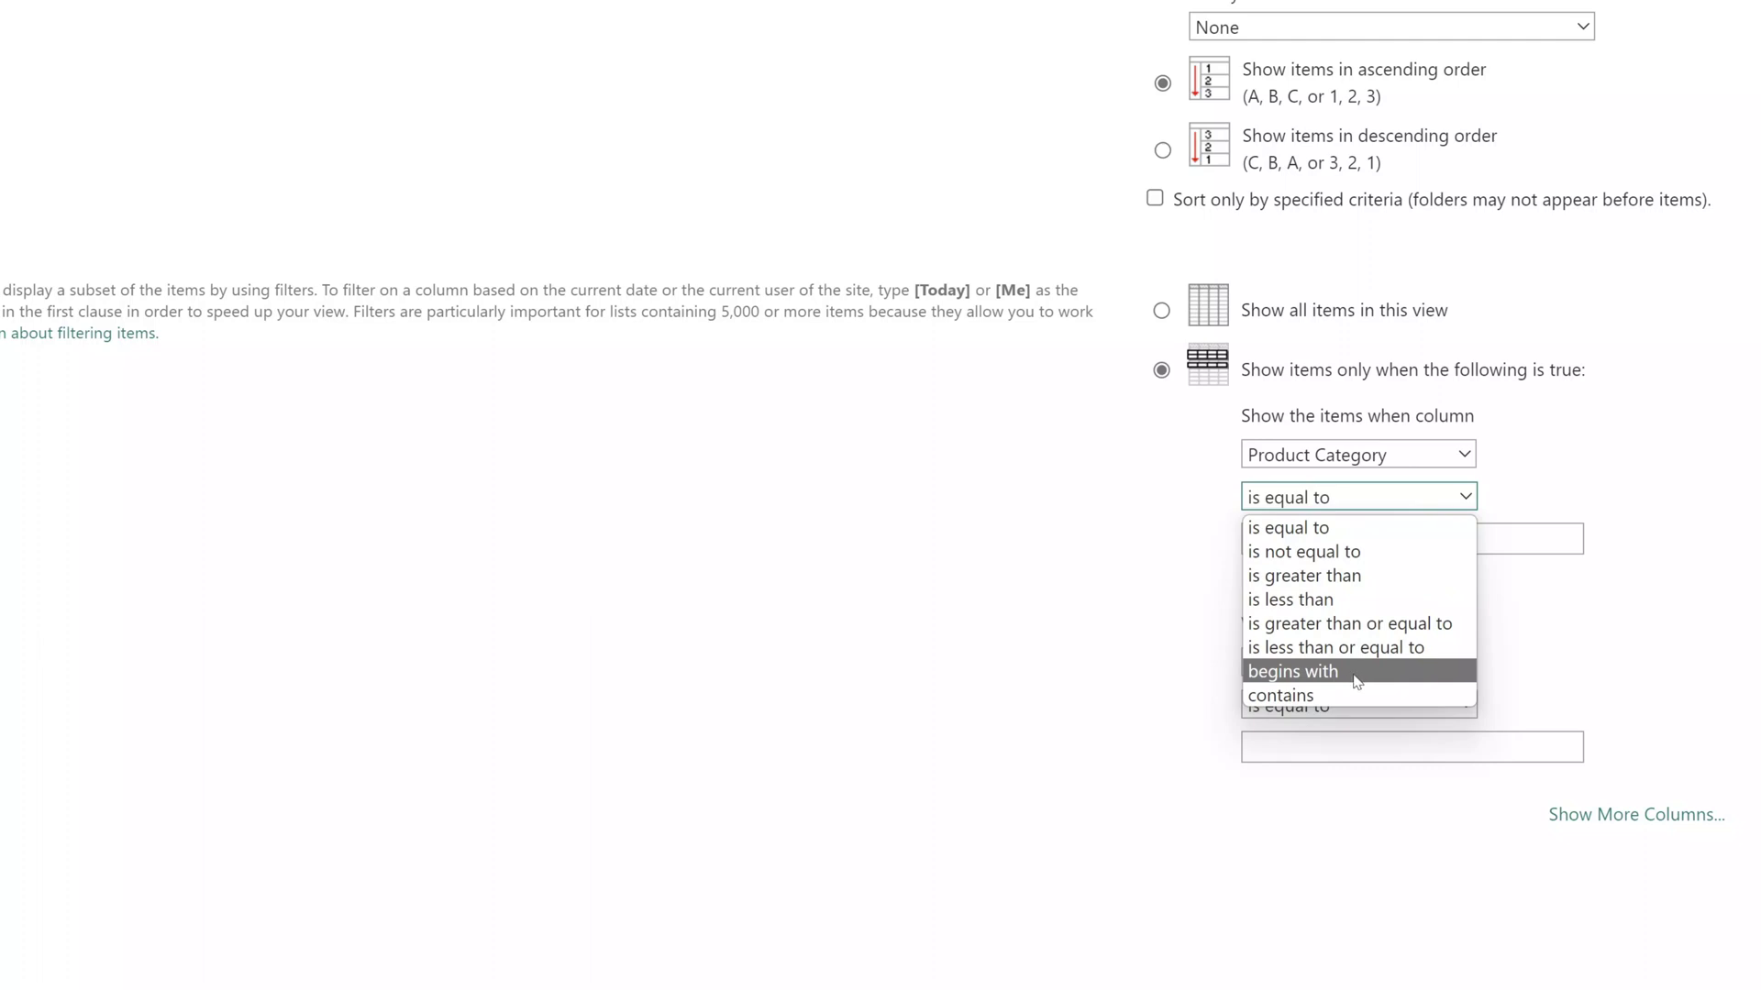
left_click(1323, 532)
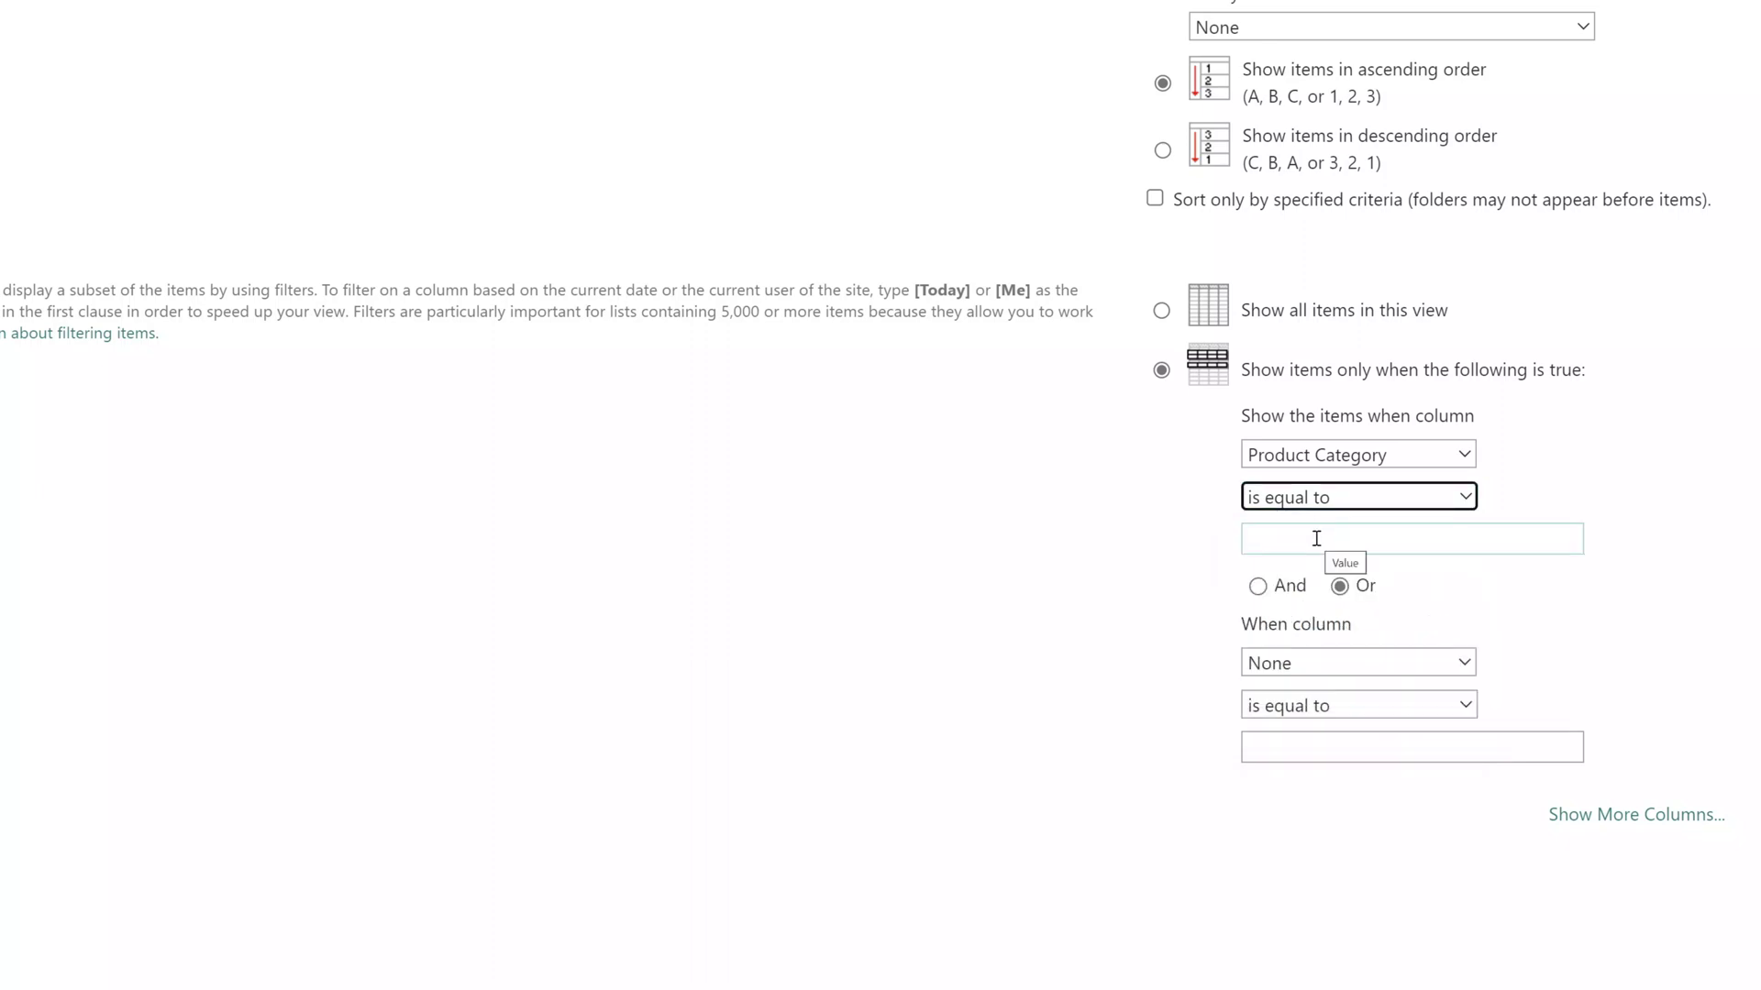
left_click(1316, 538)
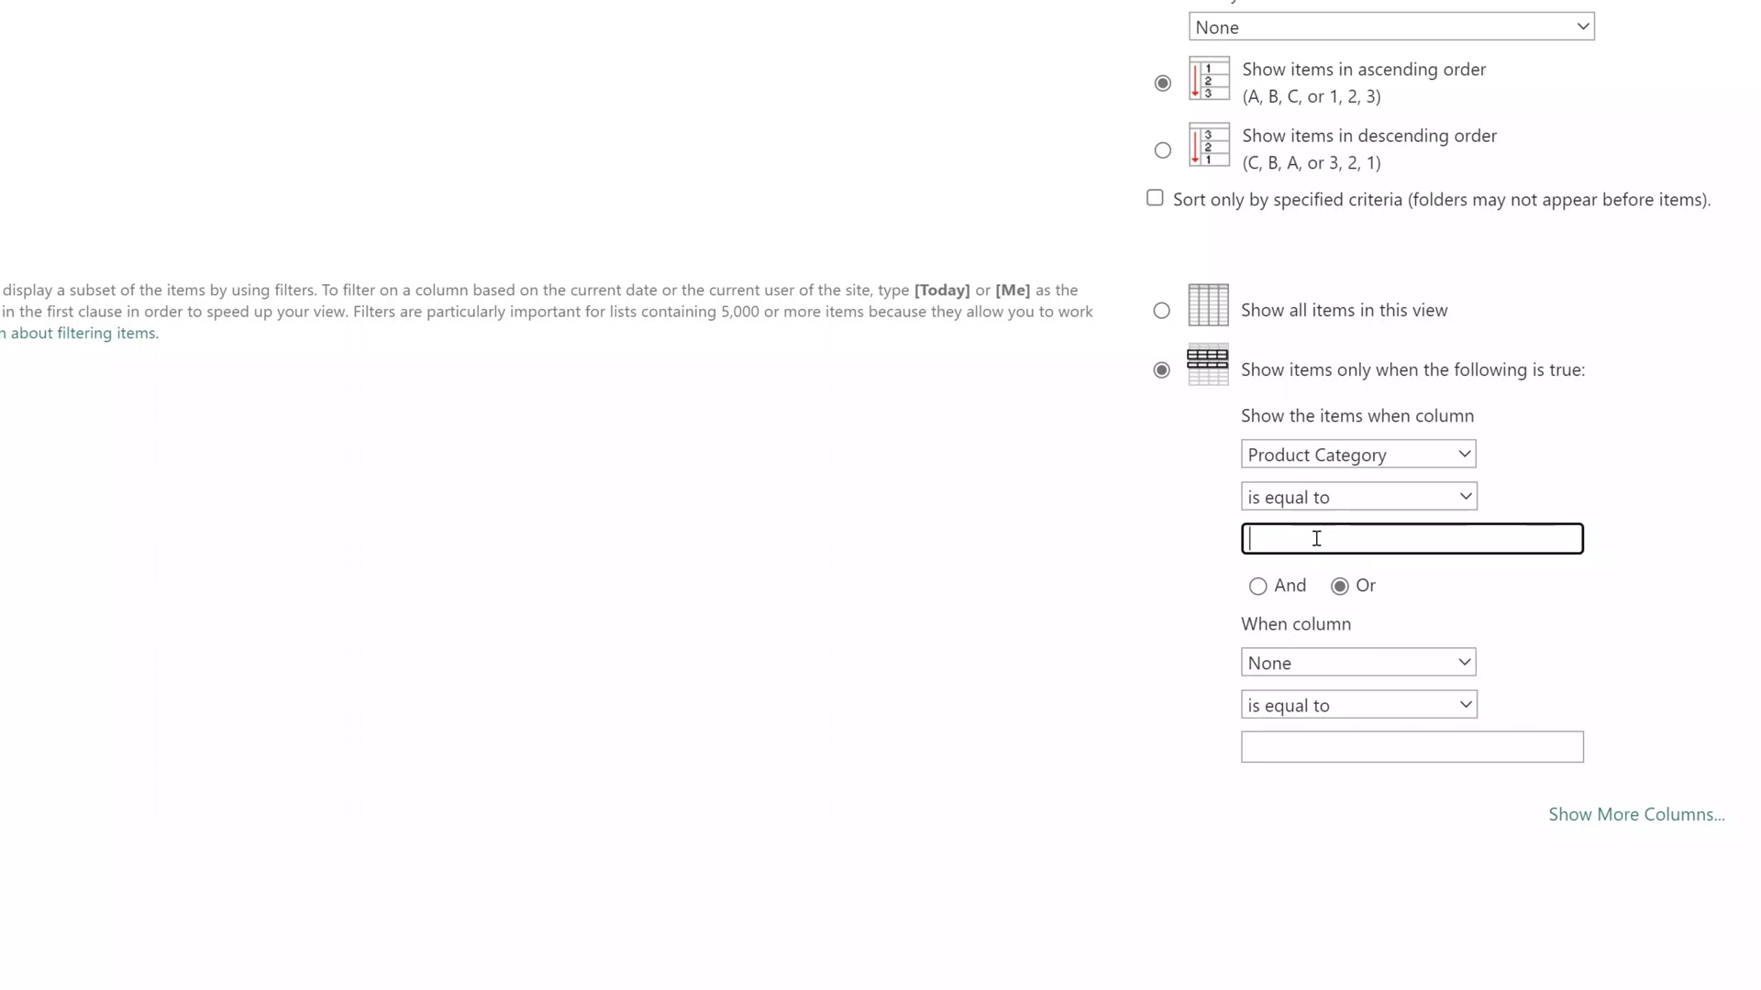
type("Electronics")
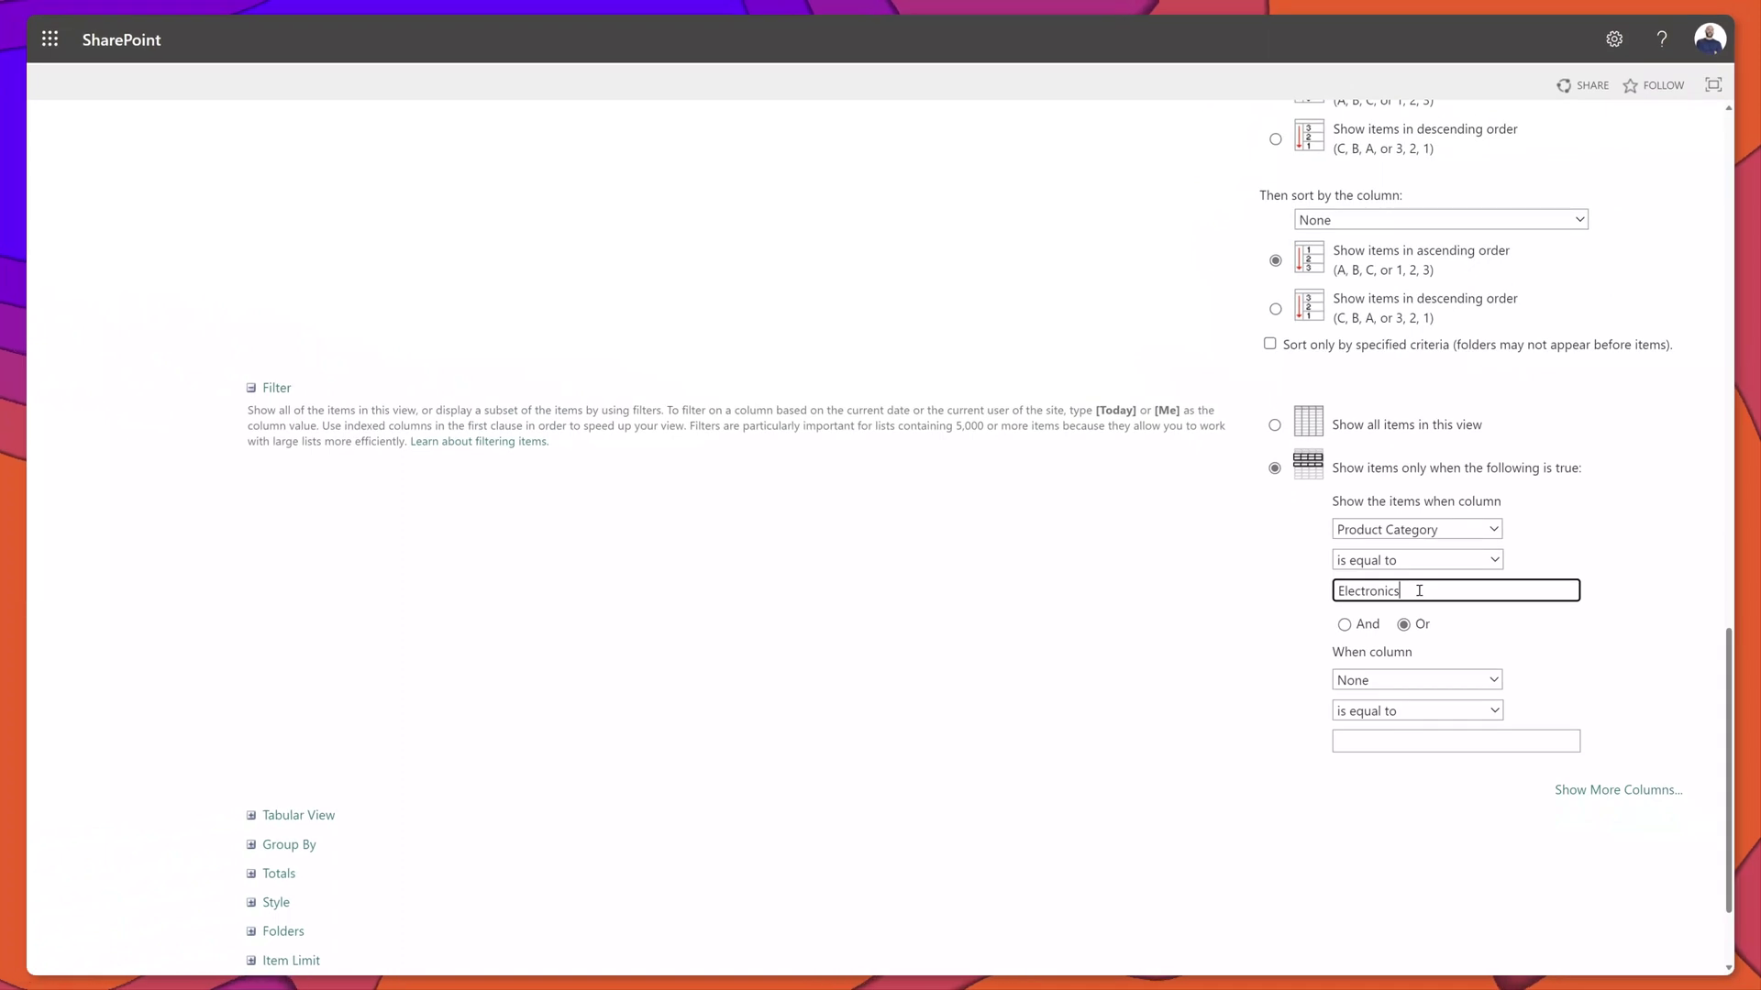
scroll(1642, 623, "down", 2)
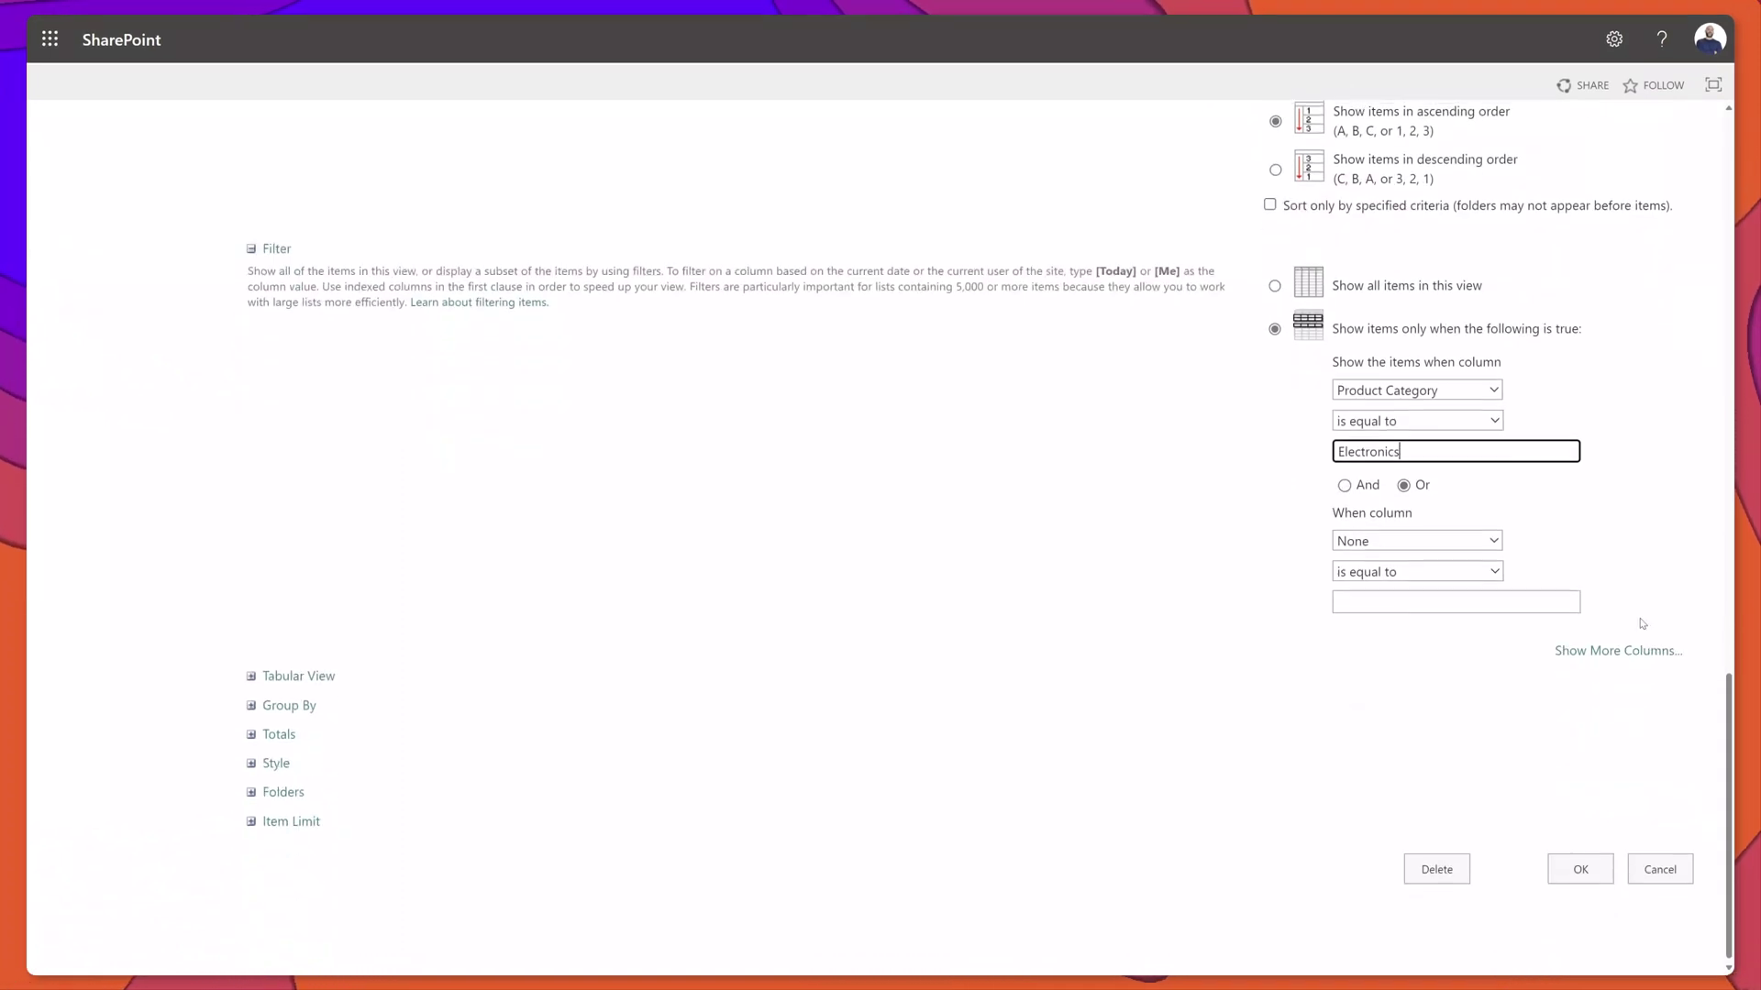
left_click(1596, 867)
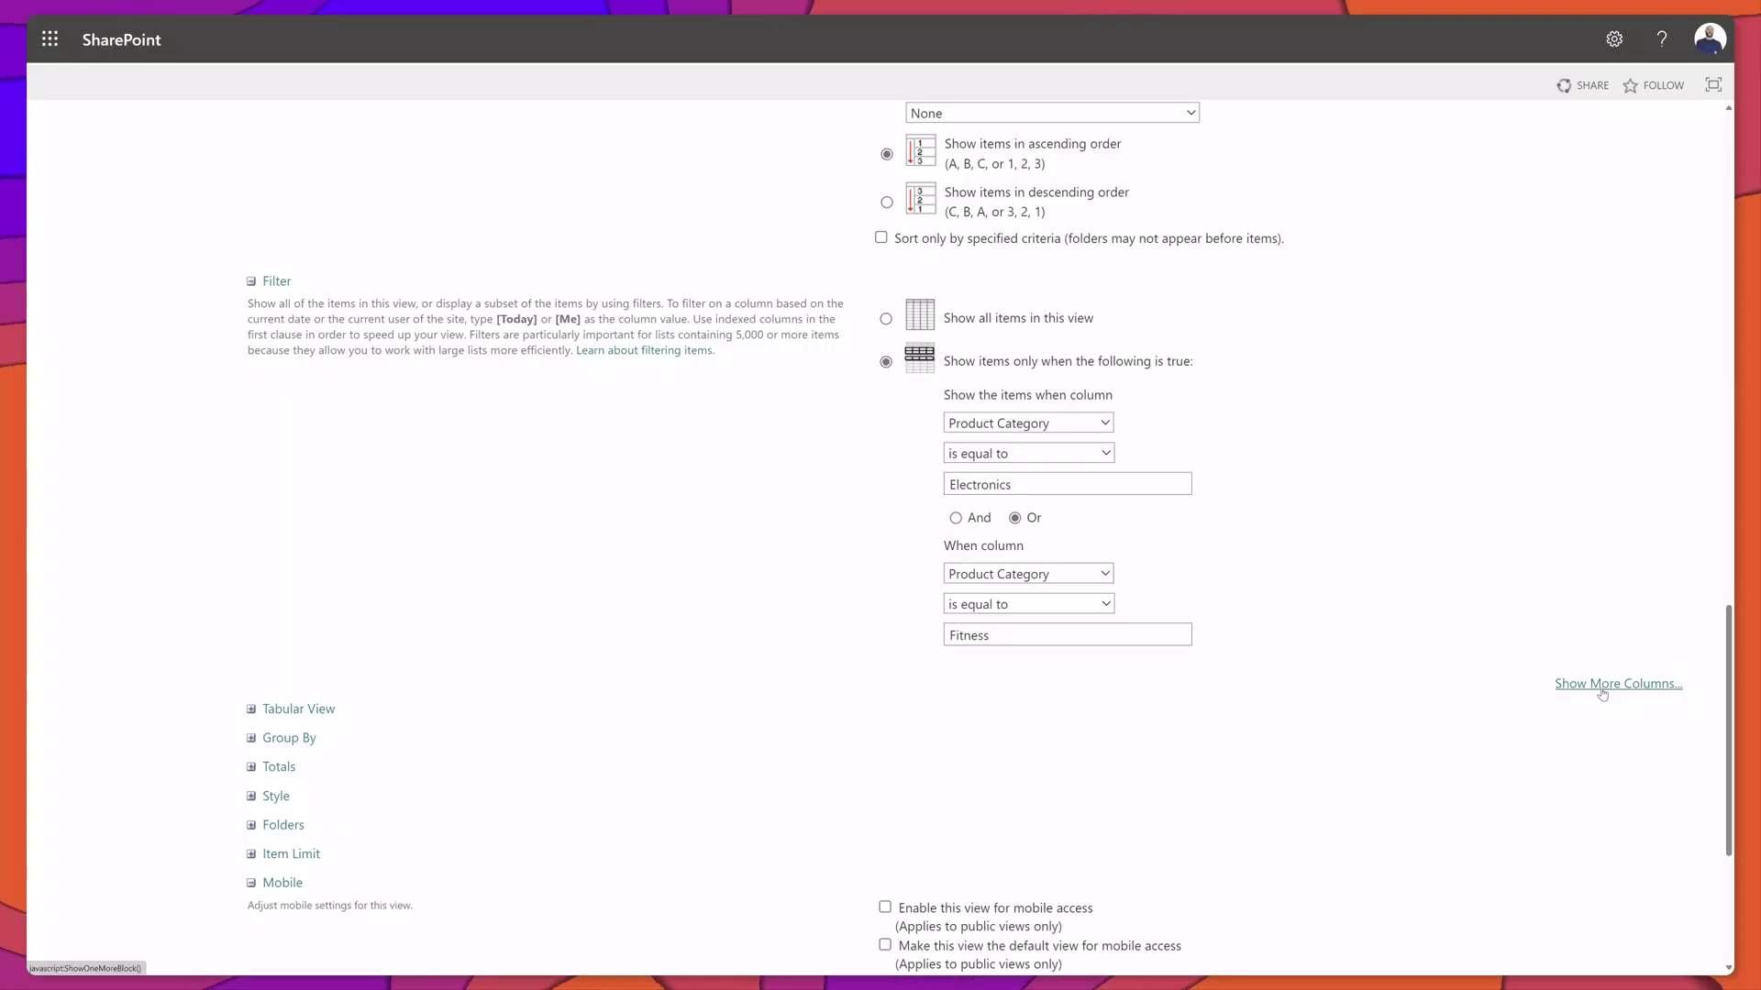
- Add more filter conditions below the Product Category is equal to Fitness condition
left_click(1605, 695)
scroll(911, 603, "down", 2)
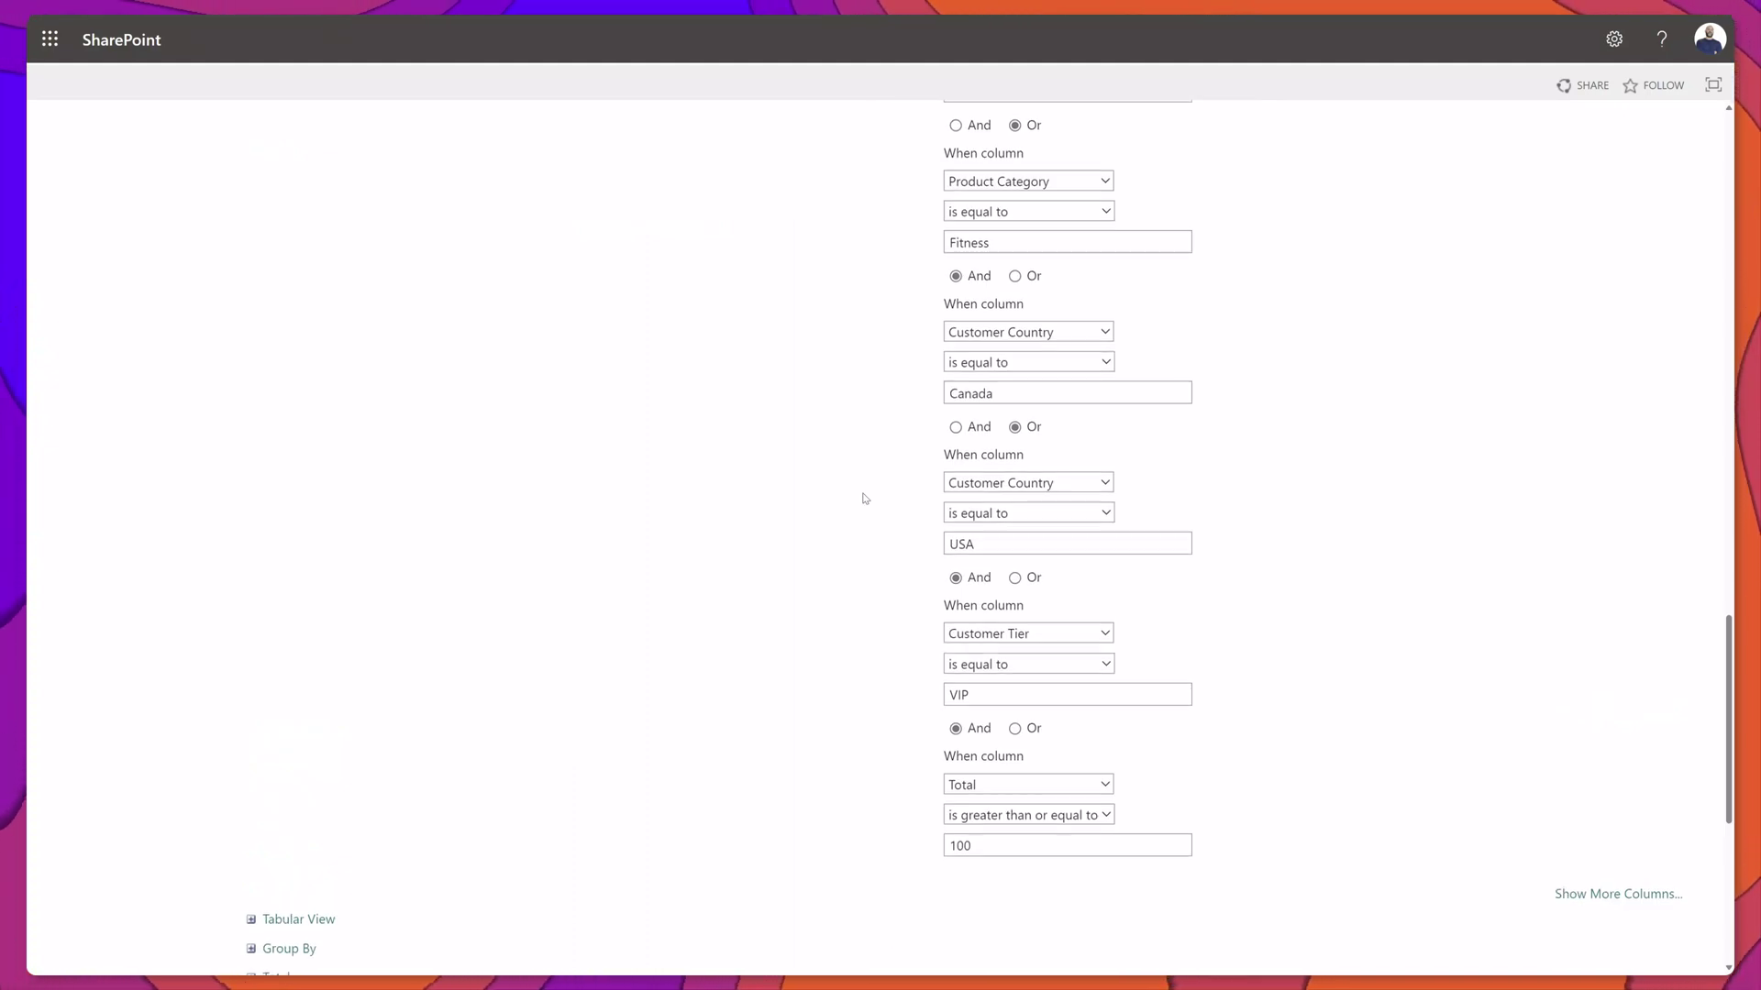
- Review the combined Product Category, Customer Country, Customer Tier and Total filter conditions, and save the view settings
scroll(864, 498, "up", 2)
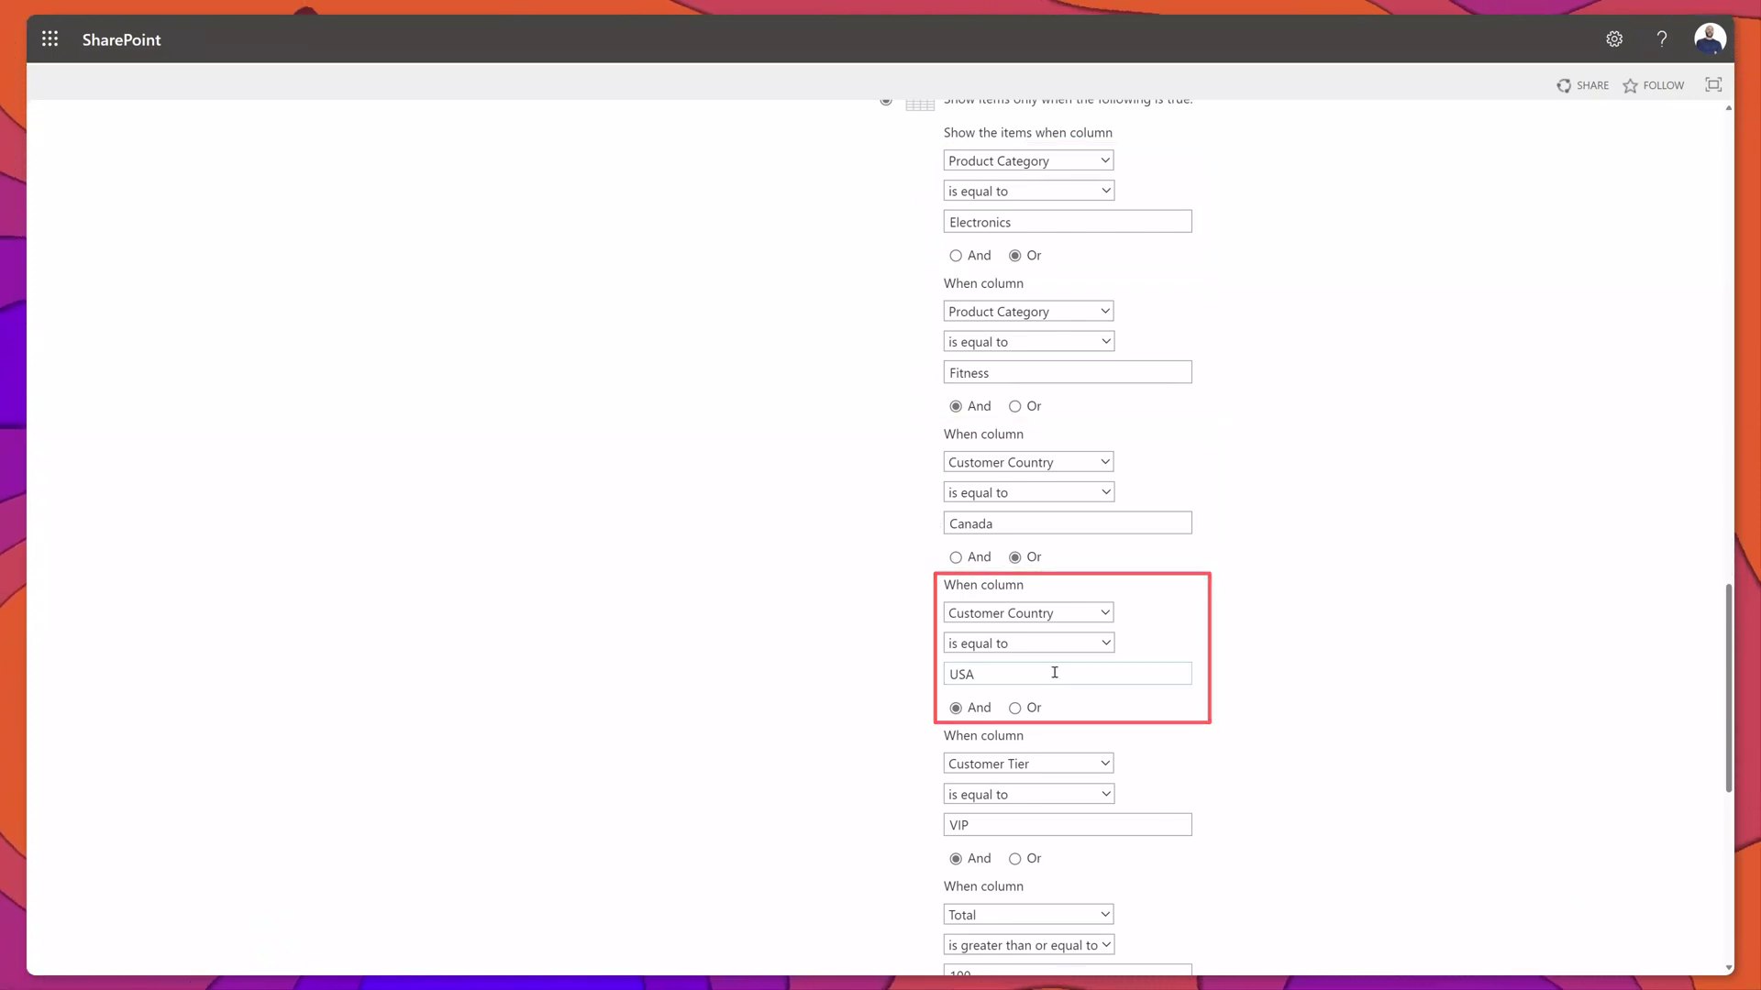
scroll(935, 716, "down", 2)
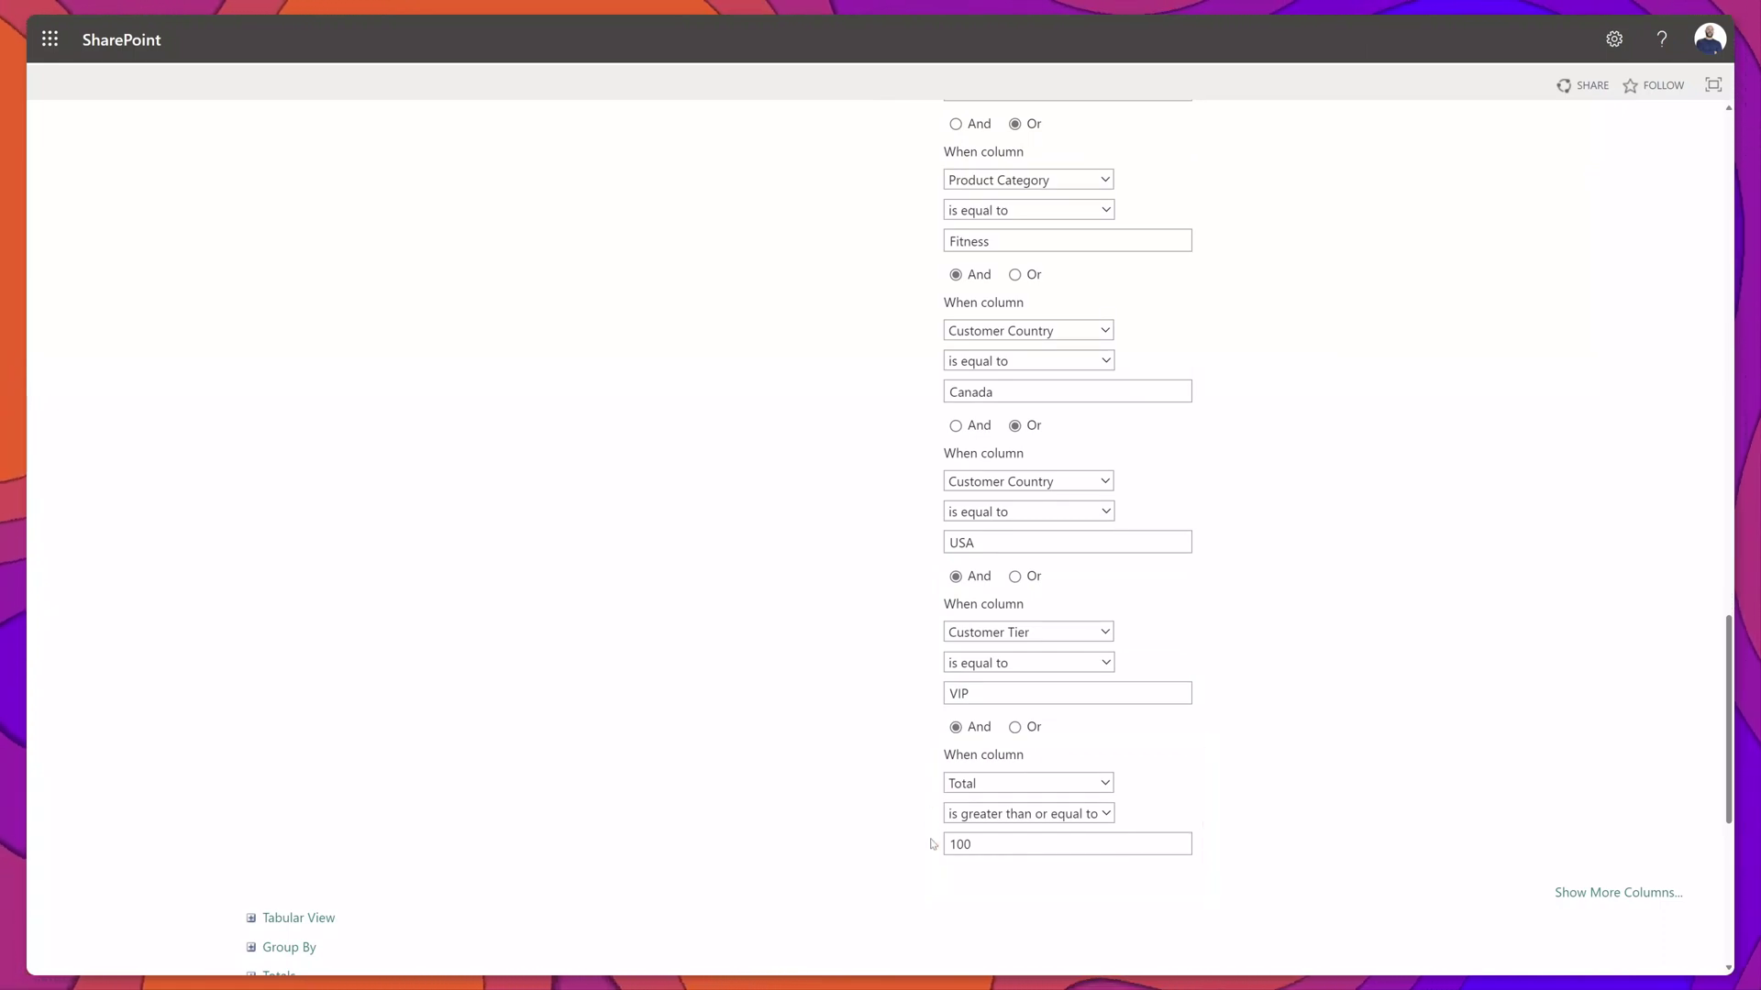
scroll(932, 843, "down", 5)
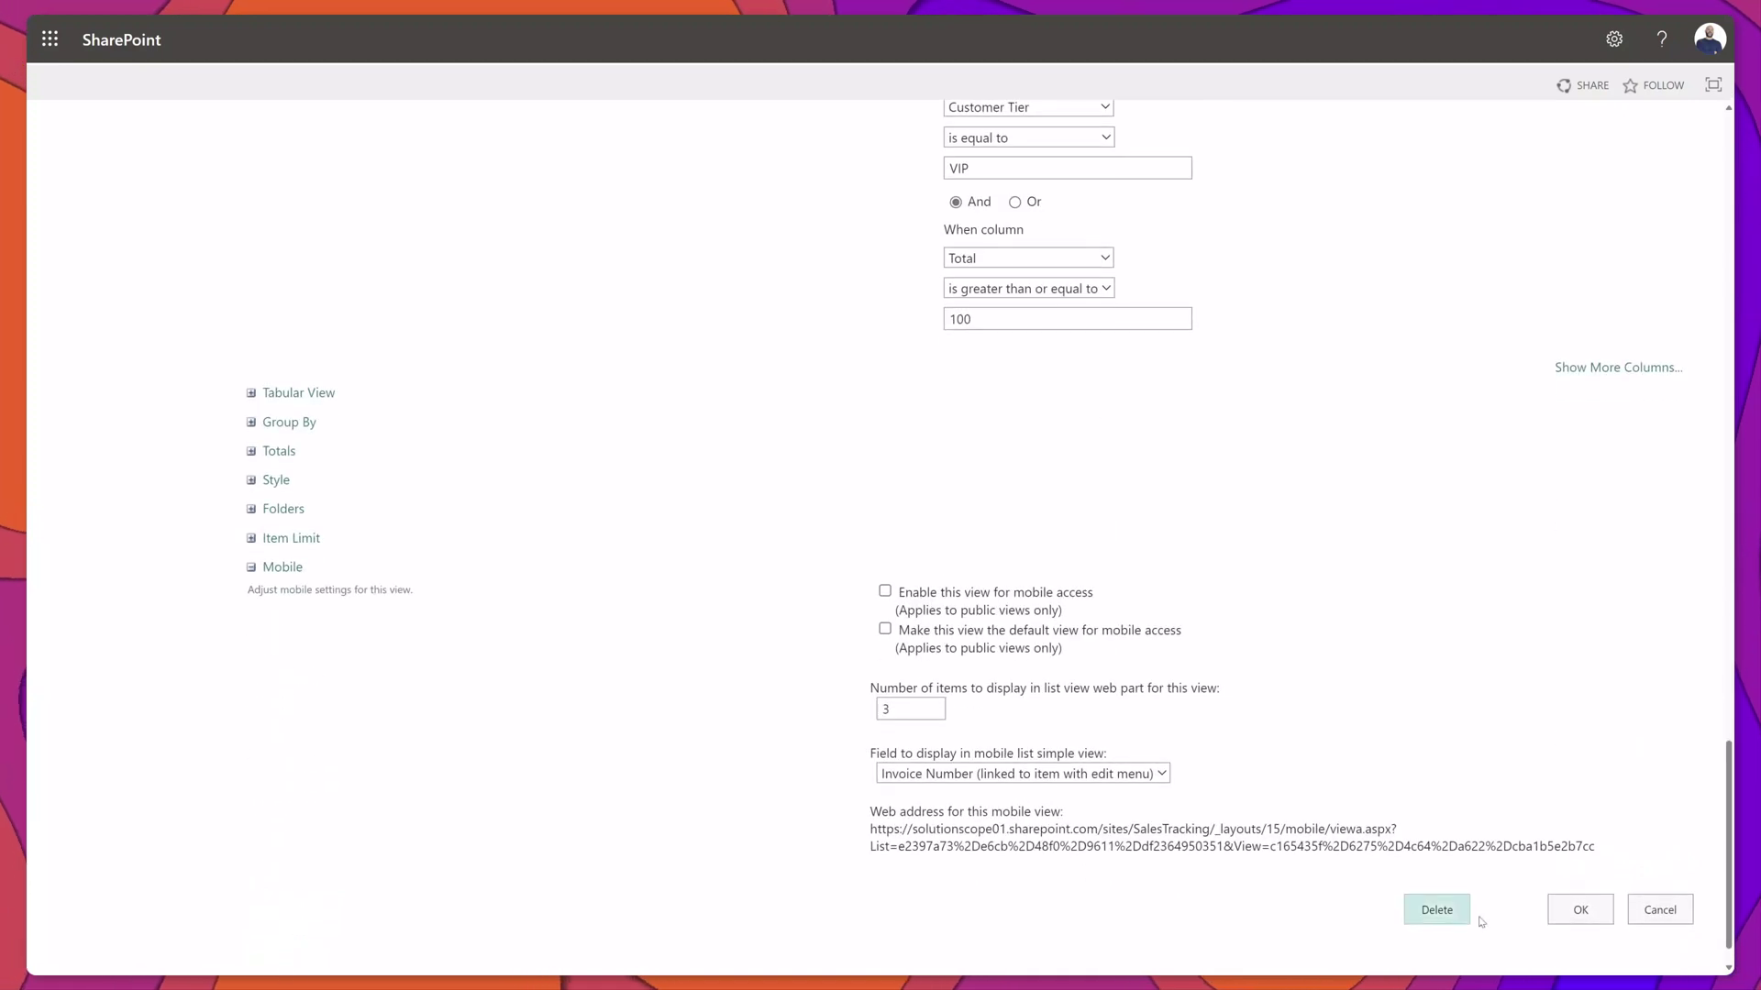
left_click(1579, 909)
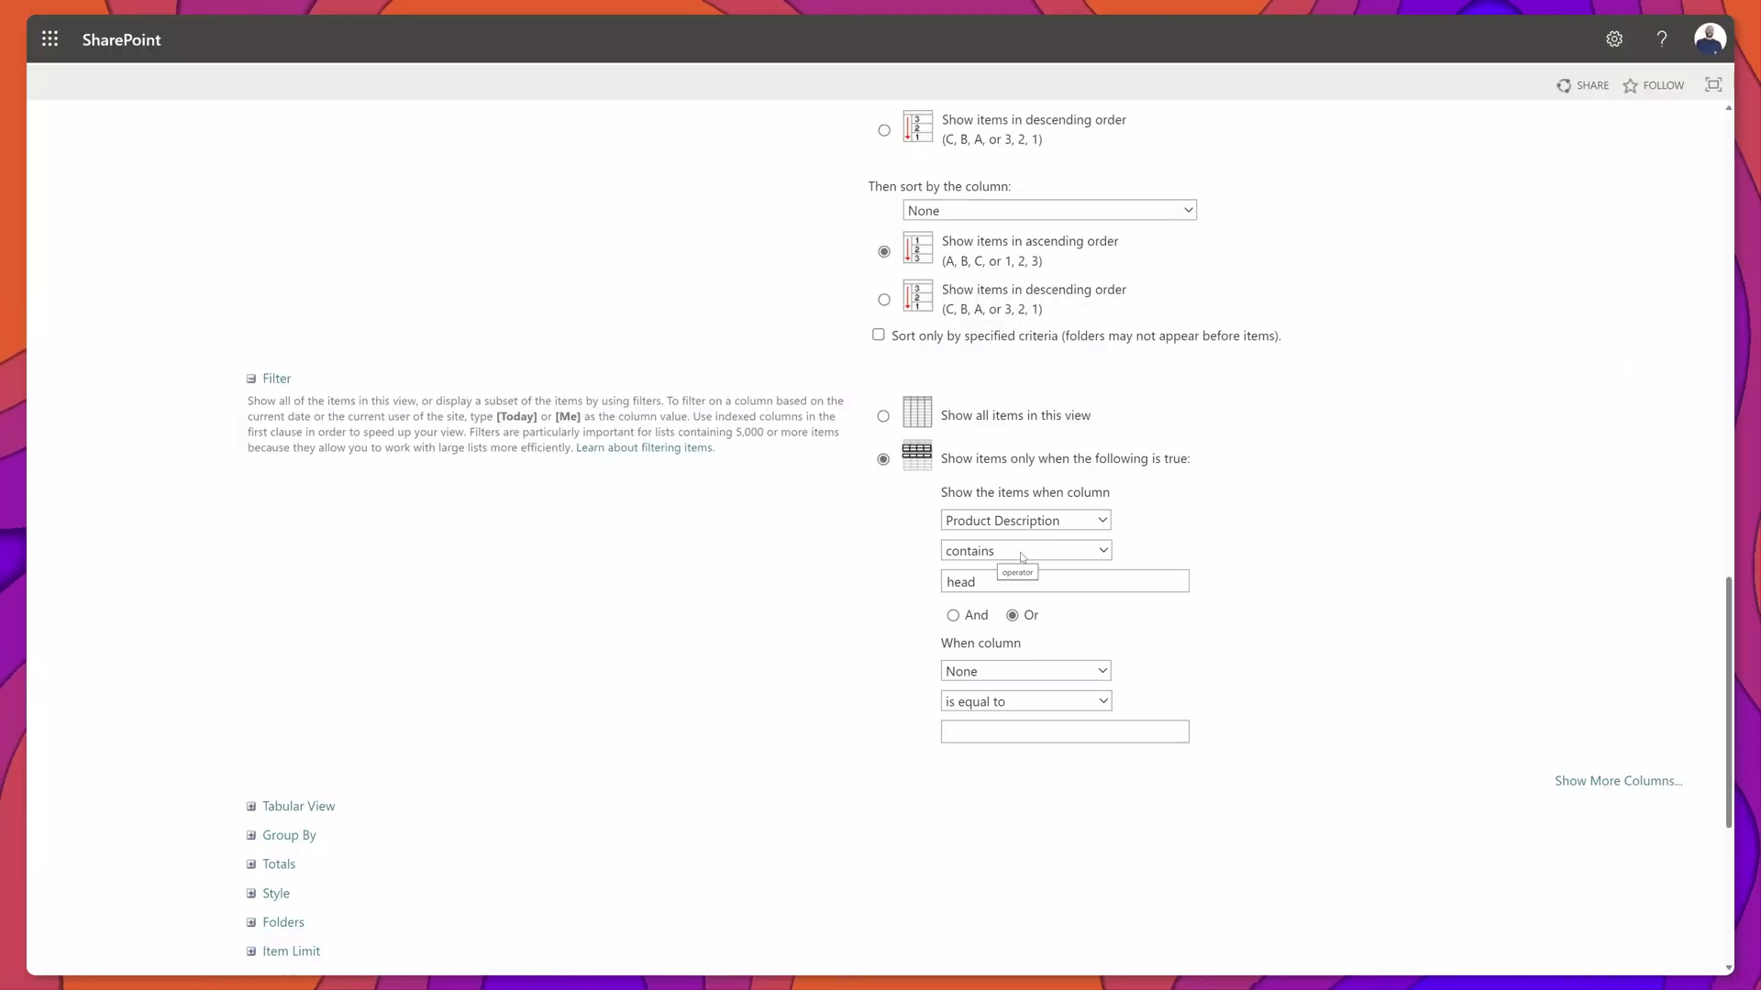
- Look at the operator choices for the Product Description filter, keep it as contains head, and save the view settings
left_click(1021, 554)
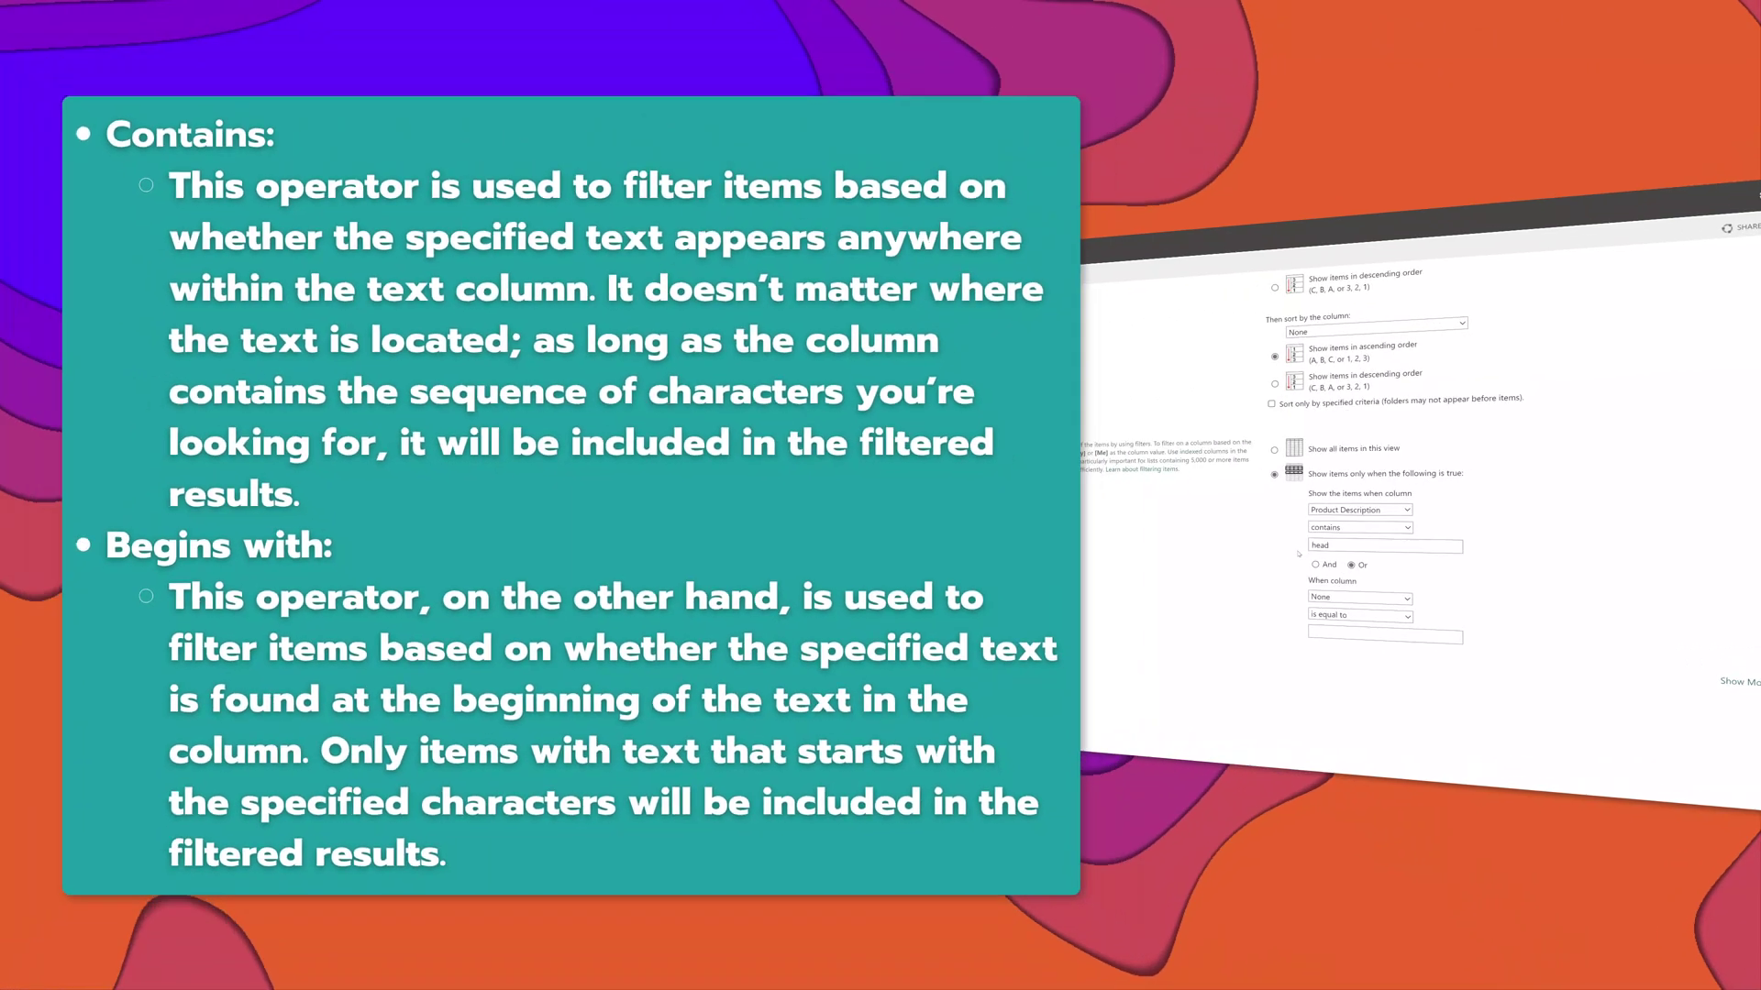
scroll(925, 598, "down", 5)
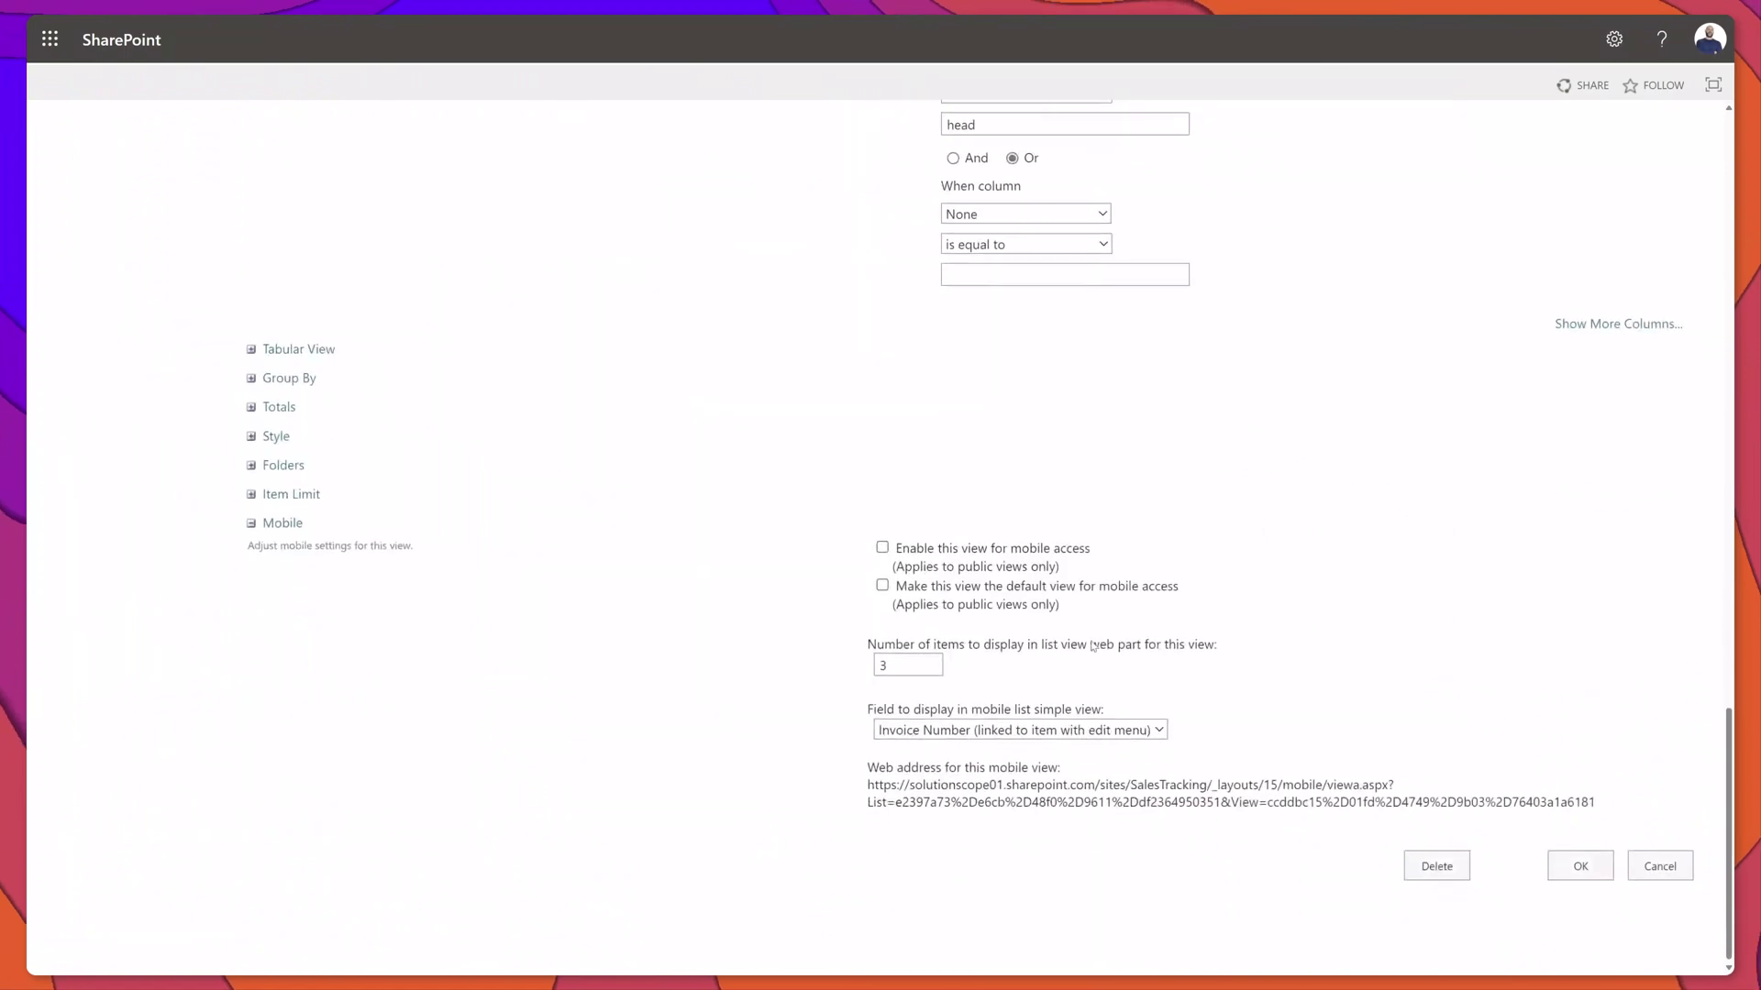
left_click(1566, 862)
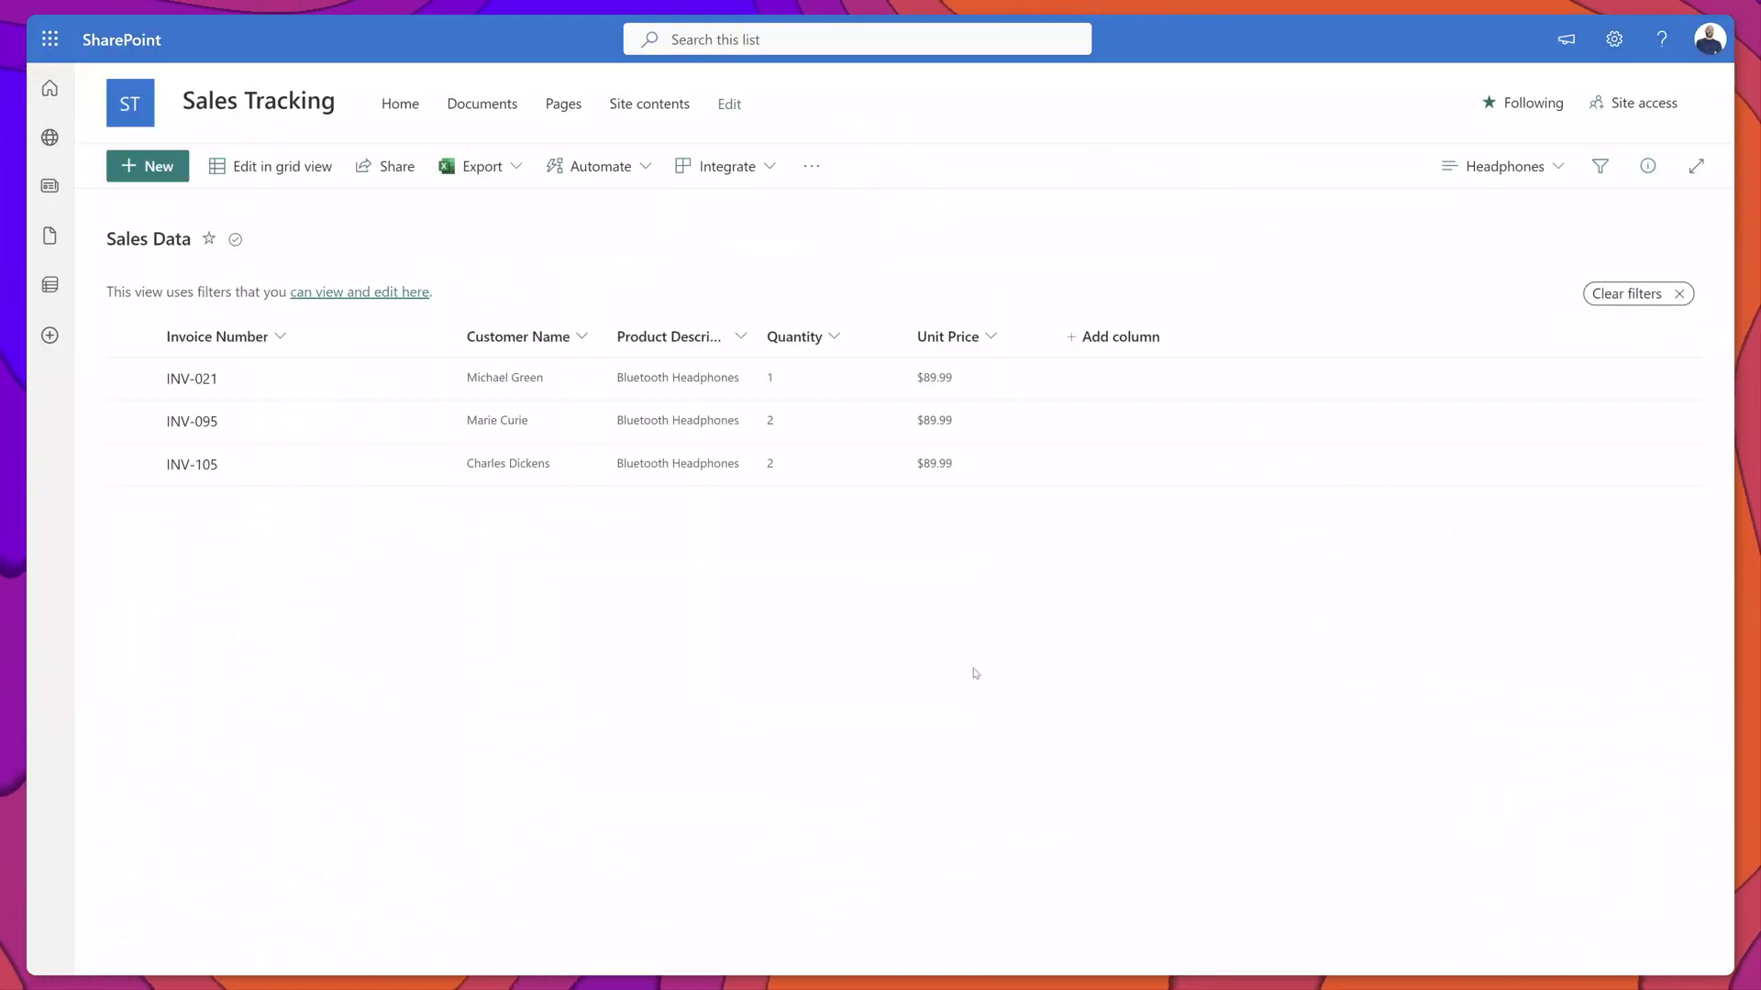